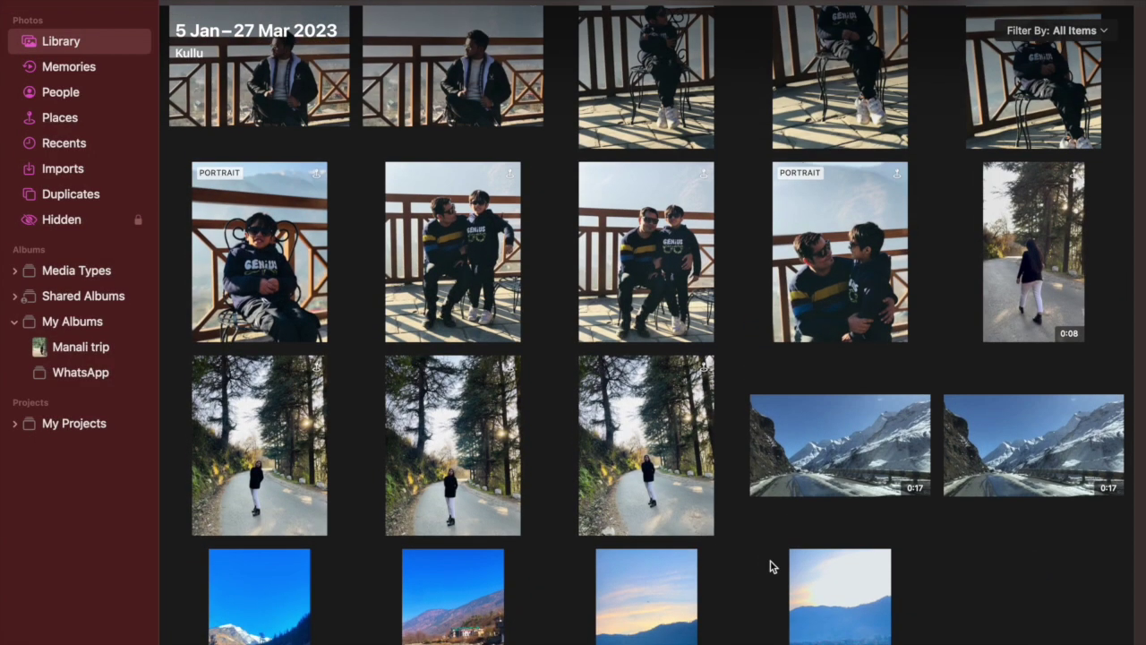
- Use Instant Alpha to select the dark background around the man in the suit
{"action": "scroll", "coordinate": [770, 566], "scroll_direction": "up", "scroll_amount": 5}
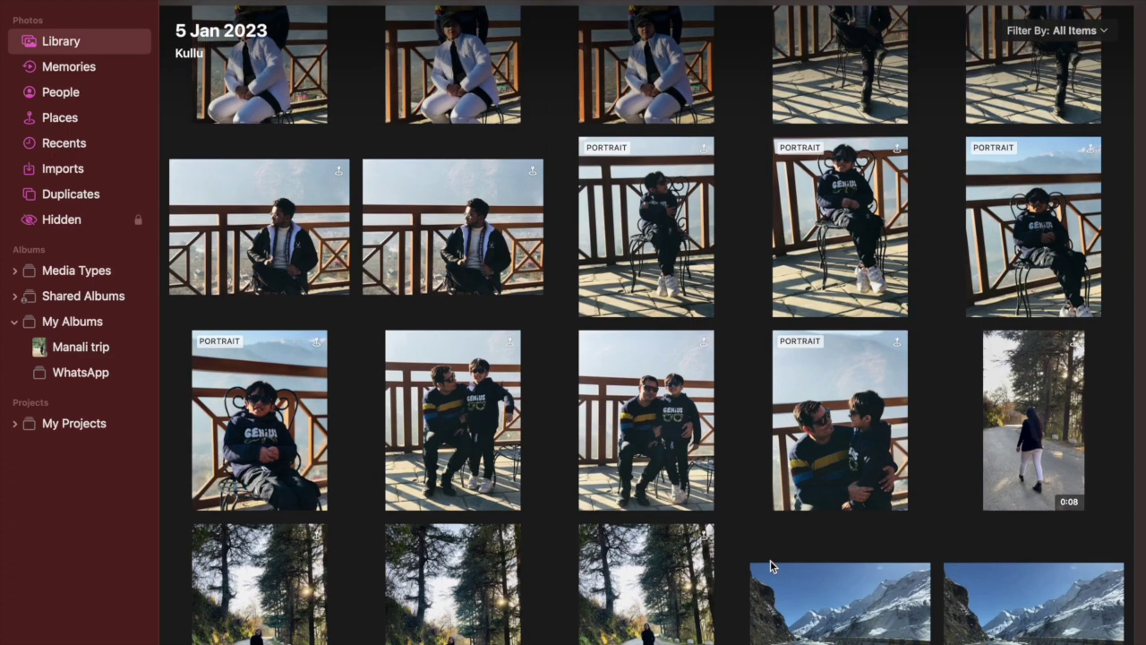
{"action": "scroll", "coordinate": [770, 560], "scroll_direction": "up", "scroll_amount": 4}
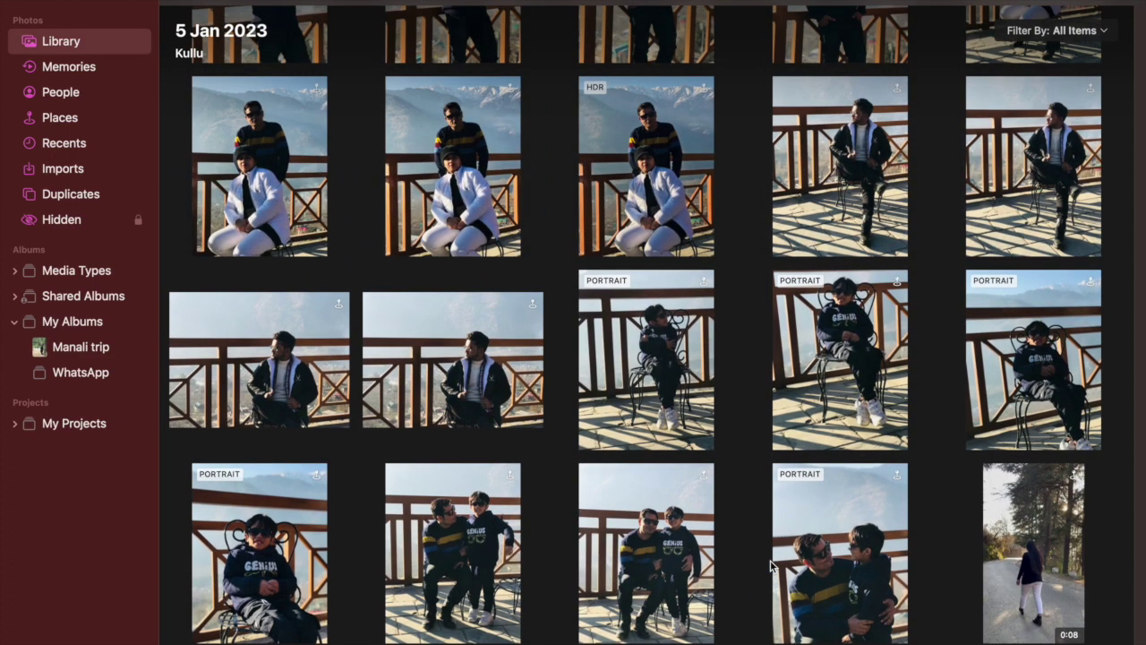
{"action": "scroll", "coordinate": [770, 566], "scroll_direction": "up", "scroll_amount": 5}
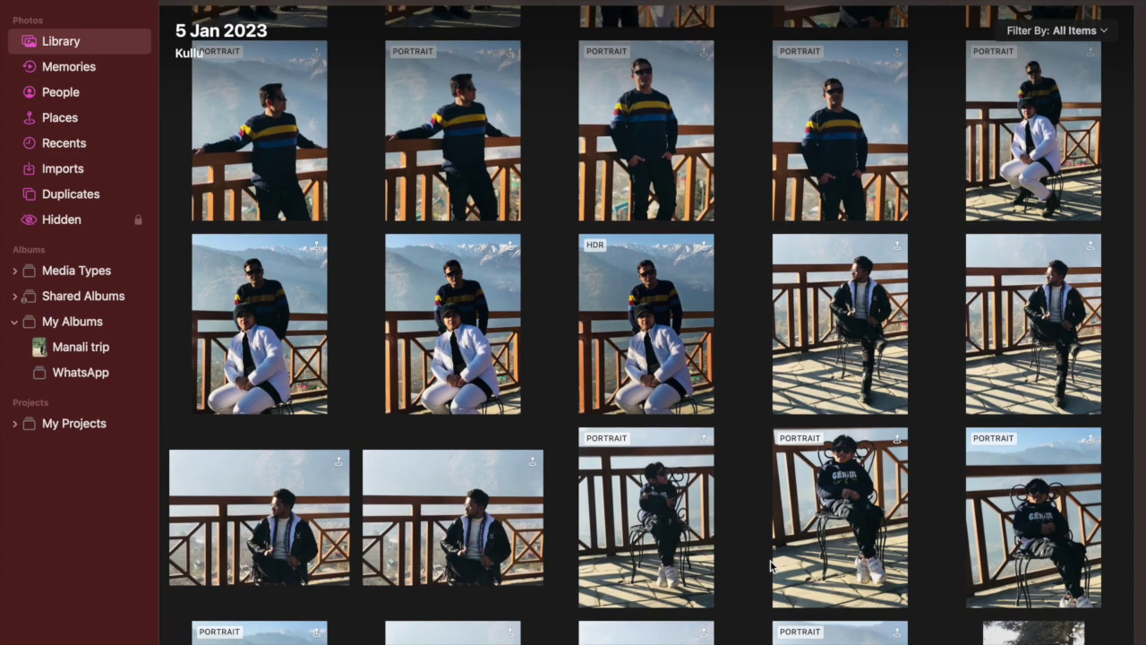
{"action": "scroll", "coordinate": [770, 566], "scroll_direction": "up", "scroll_amount": 10}
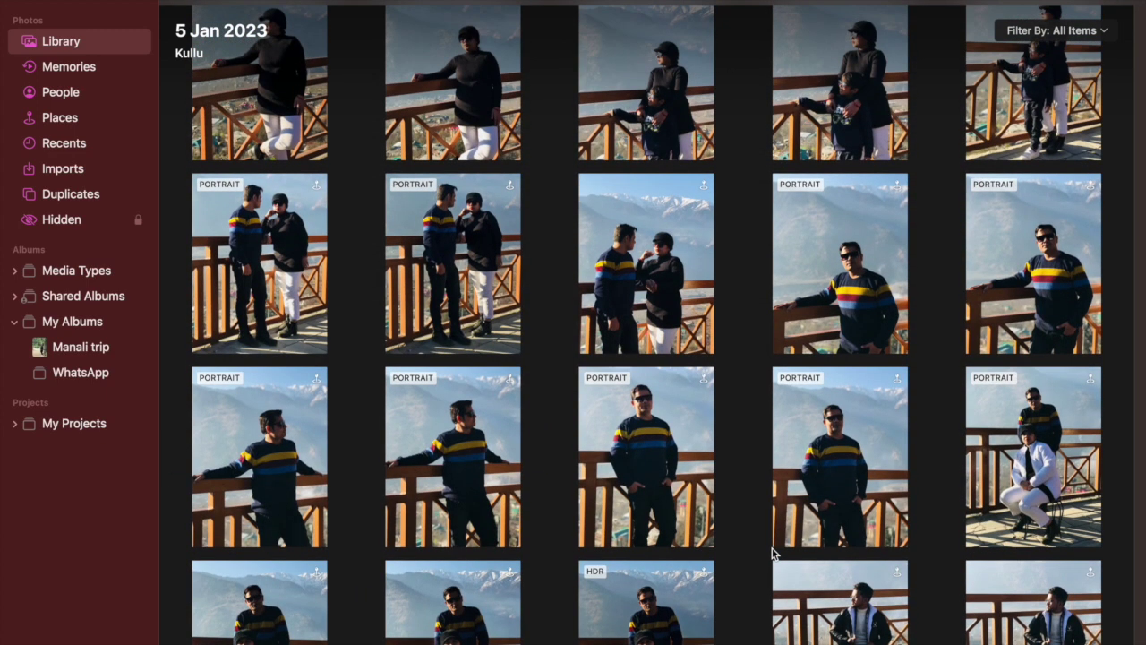
{"action": "scroll", "coordinate": [773, 555], "scroll_direction": "up", "scroll_amount": 2}
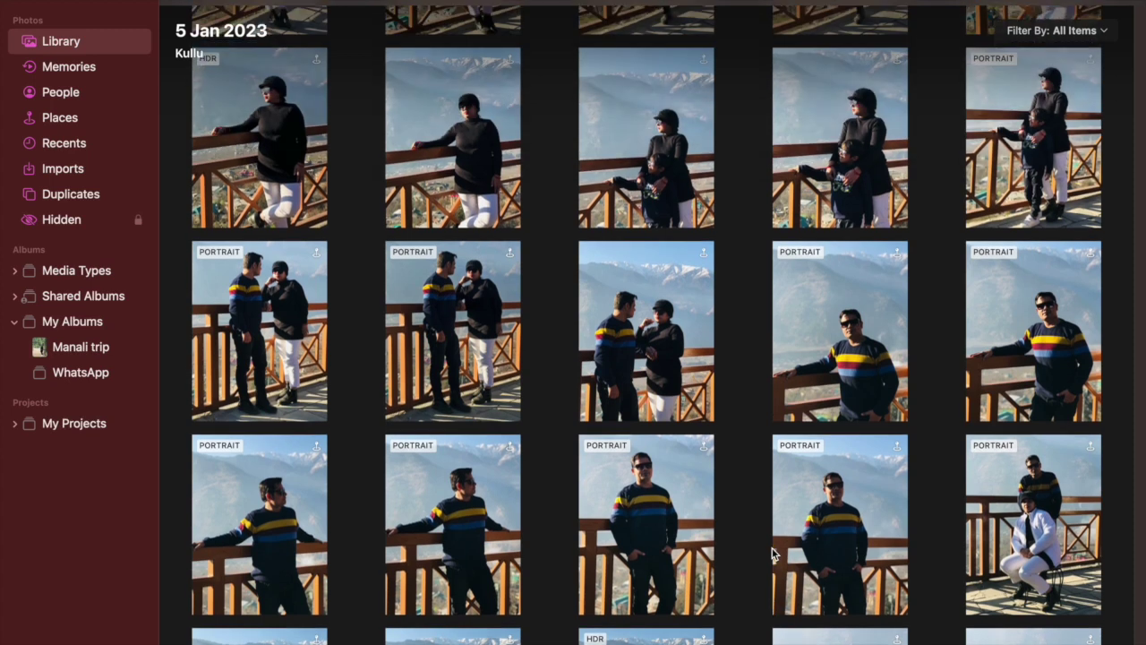
{"action": "scroll", "coordinate": [774, 555], "scroll_direction": "up", "scroll_amount": 4}
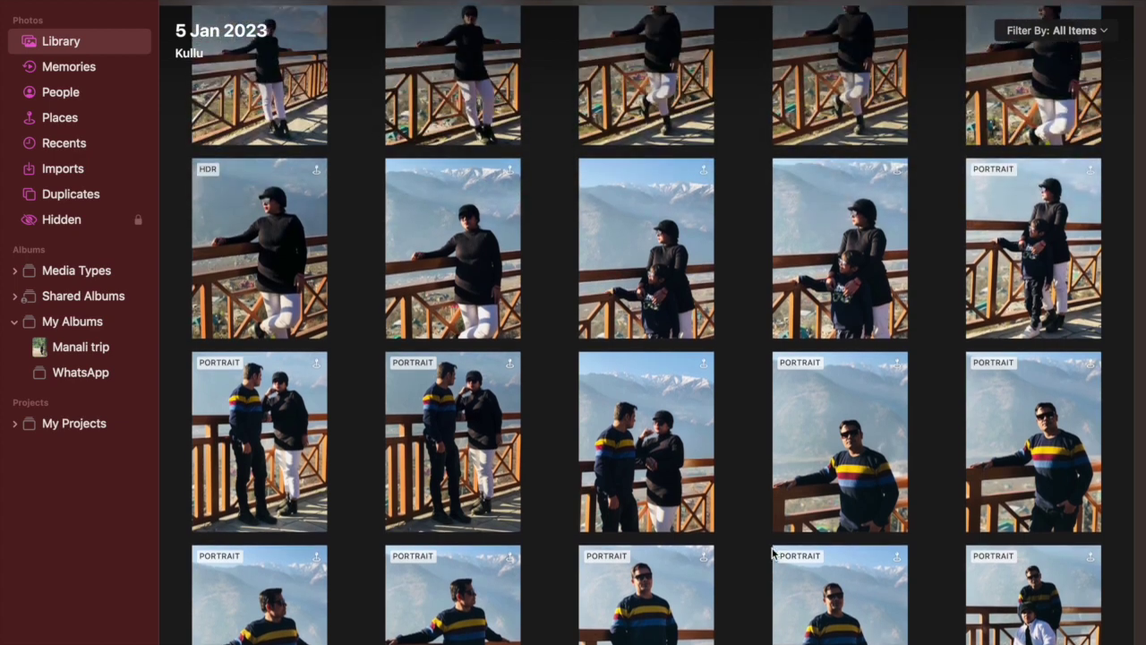
{"action": "scroll", "coordinate": [774, 554], "scroll_direction": "up", "scroll_amount": 1}
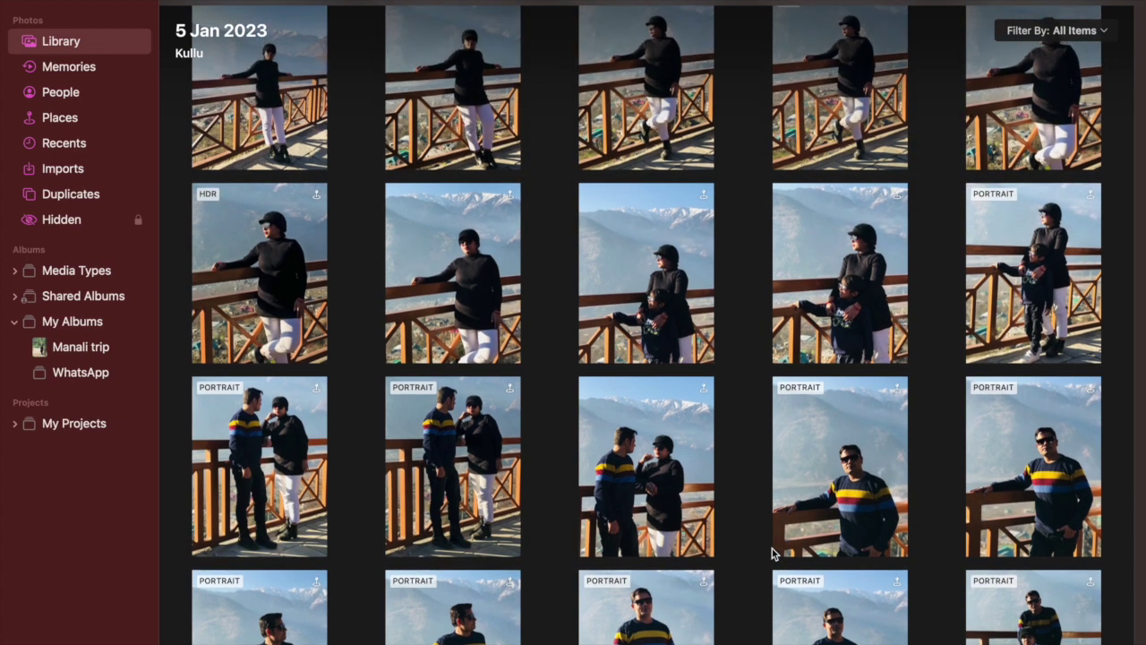
{"action": "scroll", "coordinate": [774, 555], "scroll_direction": "up", "scroll_amount": 3}
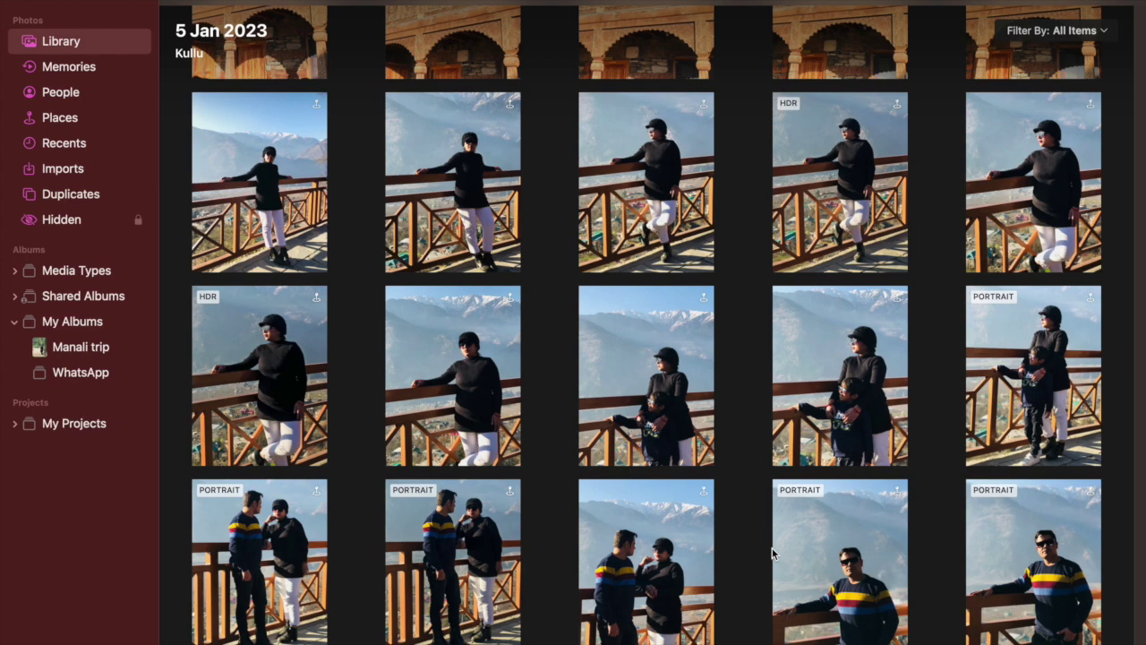
{"action": "scroll", "coordinate": [774, 555], "scroll_direction": "up", "scroll_amount": 4}
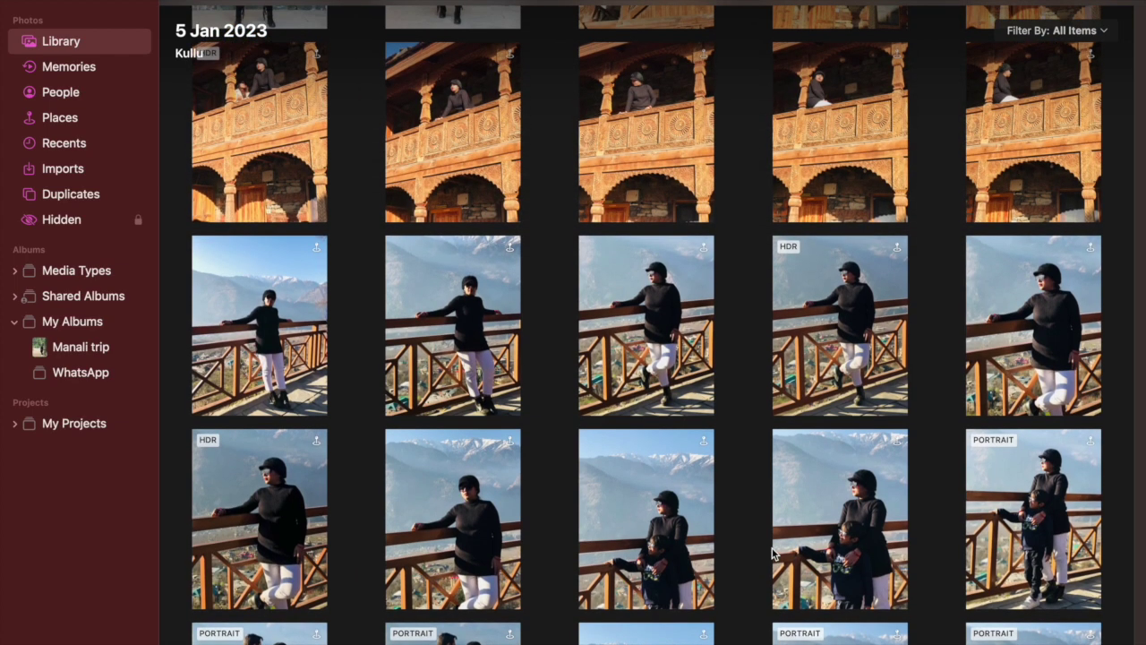
{"action": "scroll", "coordinate": [774, 554], "scroll_direction": "up", "scroll_amount": 4}
{"action": "scroll", "coordinate": [774, 554], "scroll_direction": "up", "scroll_amount": 4}
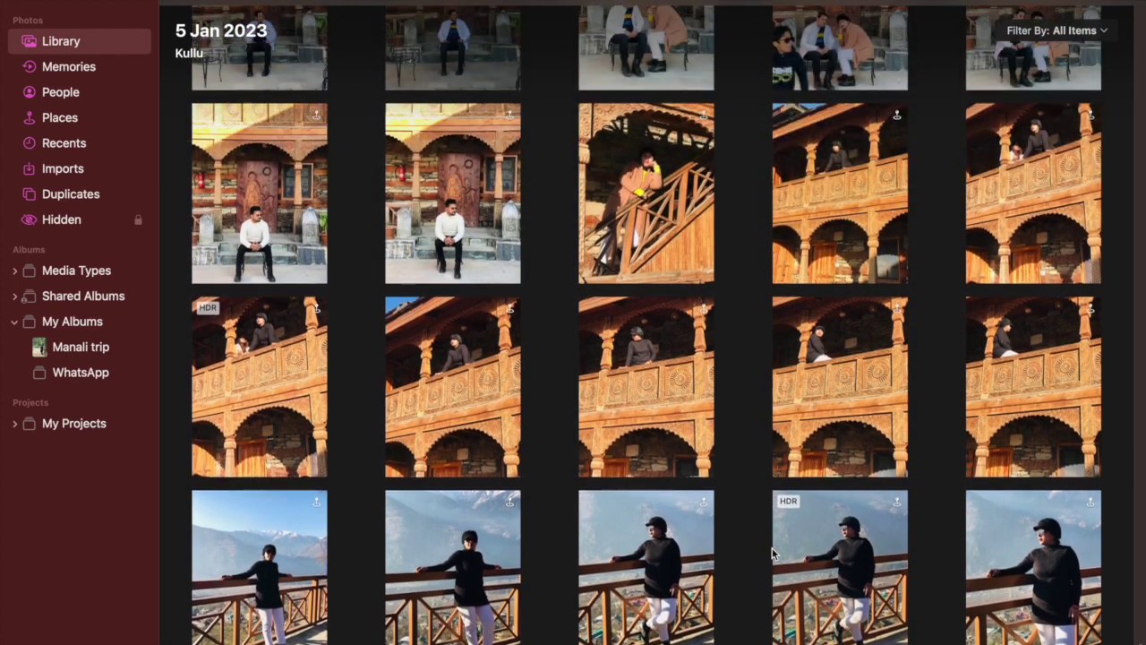
{"action": "scroll", "coordinate": [773, 554], "scroll_direction": "up", "scroll_amount": 5}
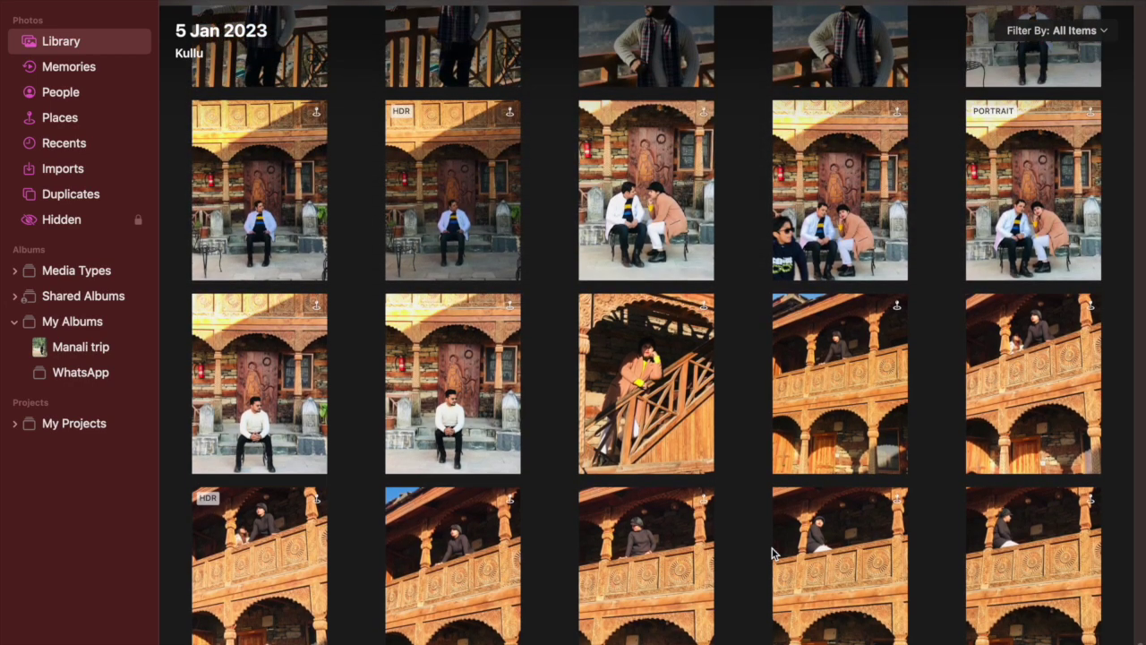
{"action": "scroll", "coordinate": [774, 554], "scroll_direction": "up", "scroll_amount": 4}
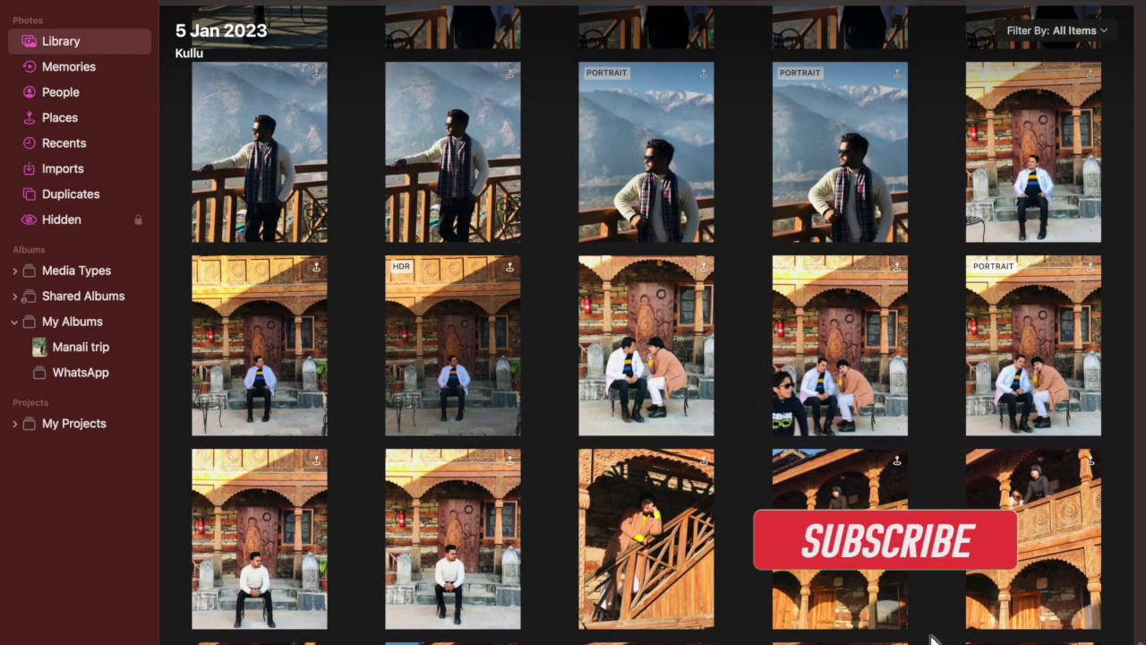
{"action": "scroll", "coordinate": [774, 554], "scroll_direction": "up", "scroll_amount": 4}
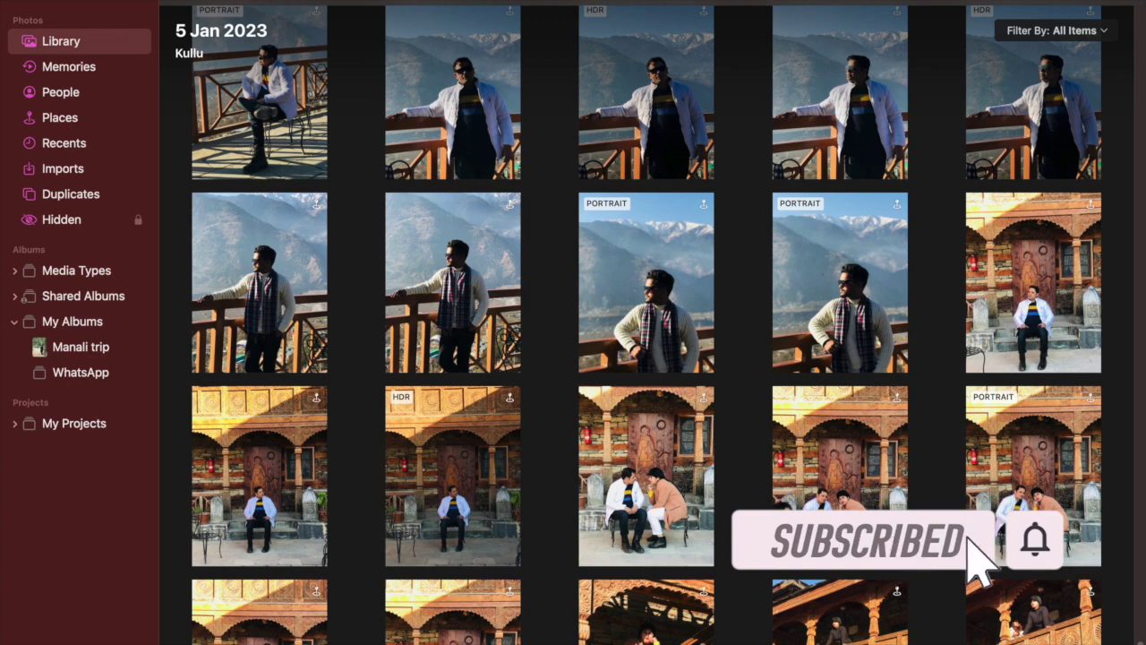
{"action": "scroll", "coordinate": [648, 324], "scroll_direction": "up", "scroll_amount": 5}
{"action": "scroll", "coordinate": [648, 324], "scroll_direction": "up", "scroll_amount": 4}
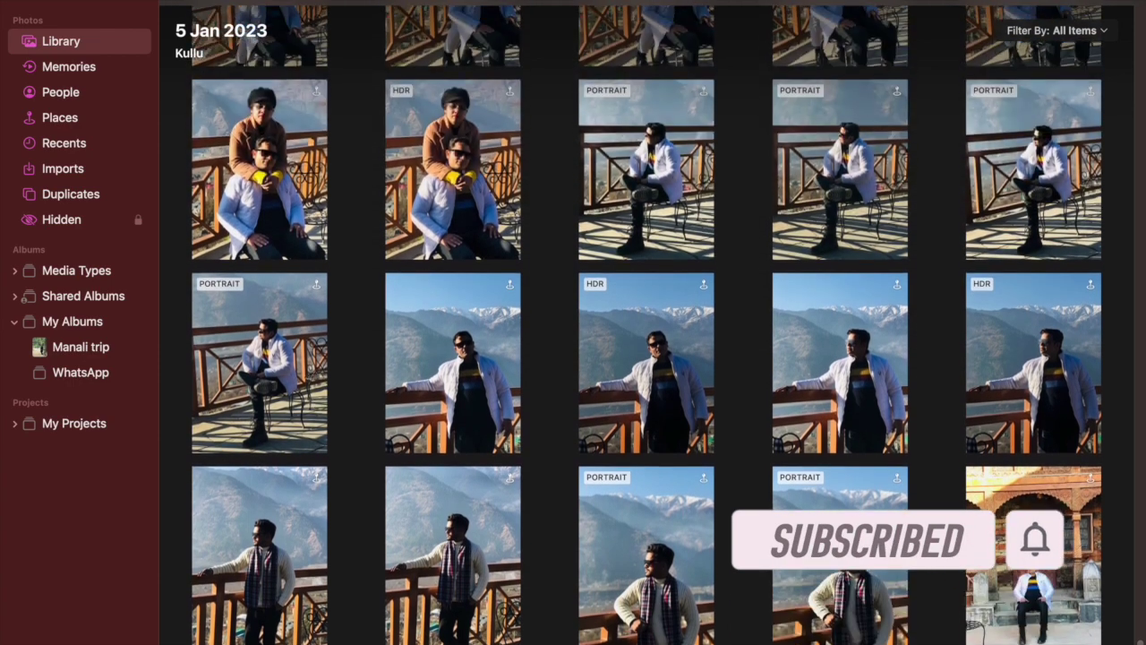
{"action": "scroll", "coordinate": [648, 324], "scroll_direction": "up", "scroll_amount": 3}
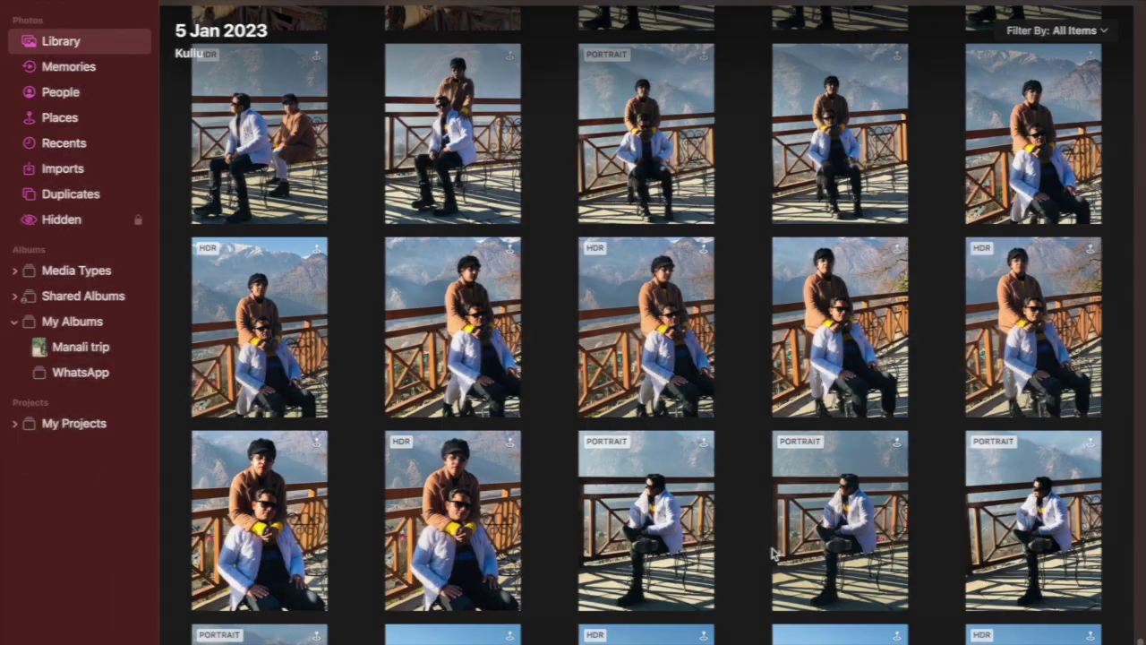
{"action": "scroll", "coordinate": [772, 550], "scroll_direction": "up", "scroll_amount": 3}
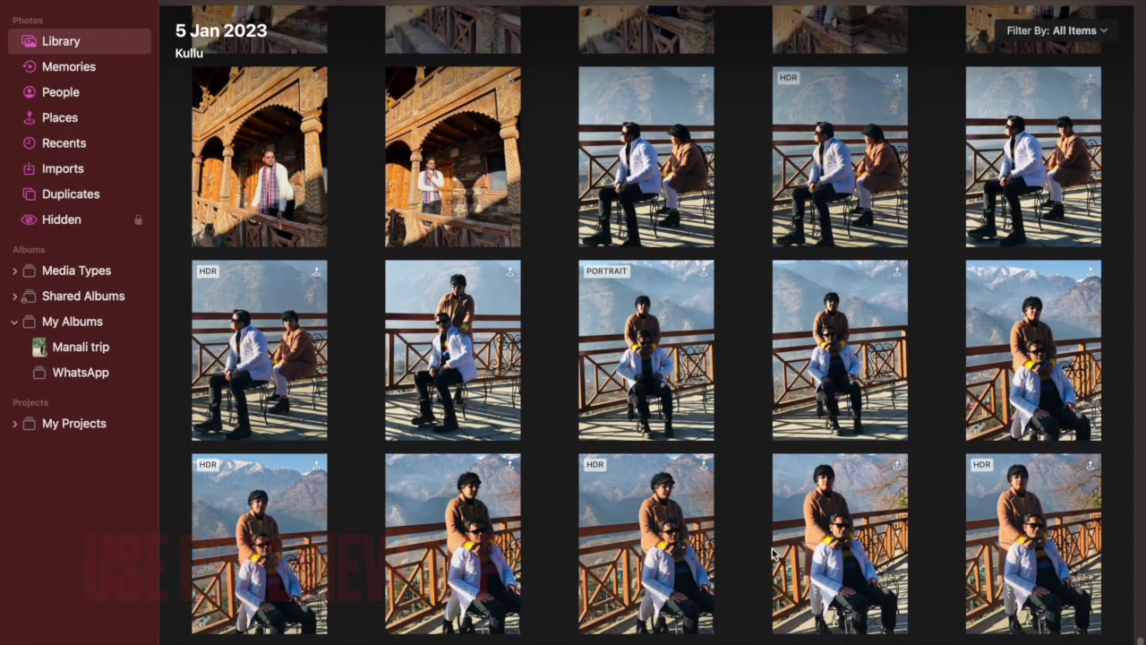
{"action": "scroll", "coordinate": [772, 553], "scroll_direction": "up", "scroll_amount": 3}
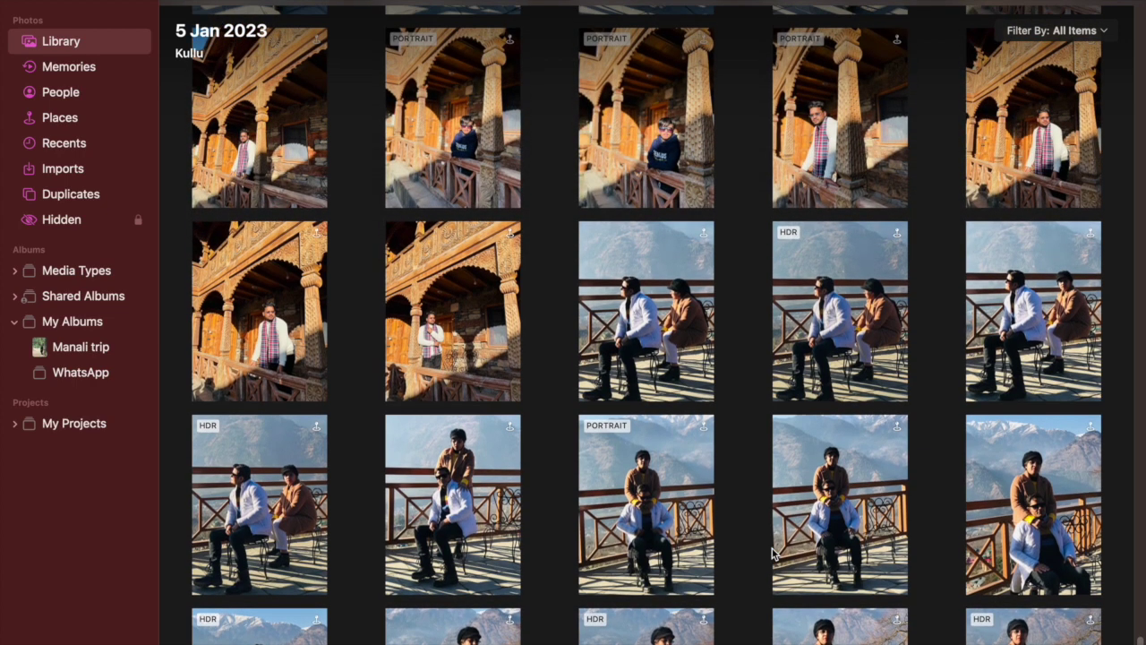
{"action": "scroll", "coordinate": [772, 553], "scroll_direction": "up", "scroll_amount": 3}
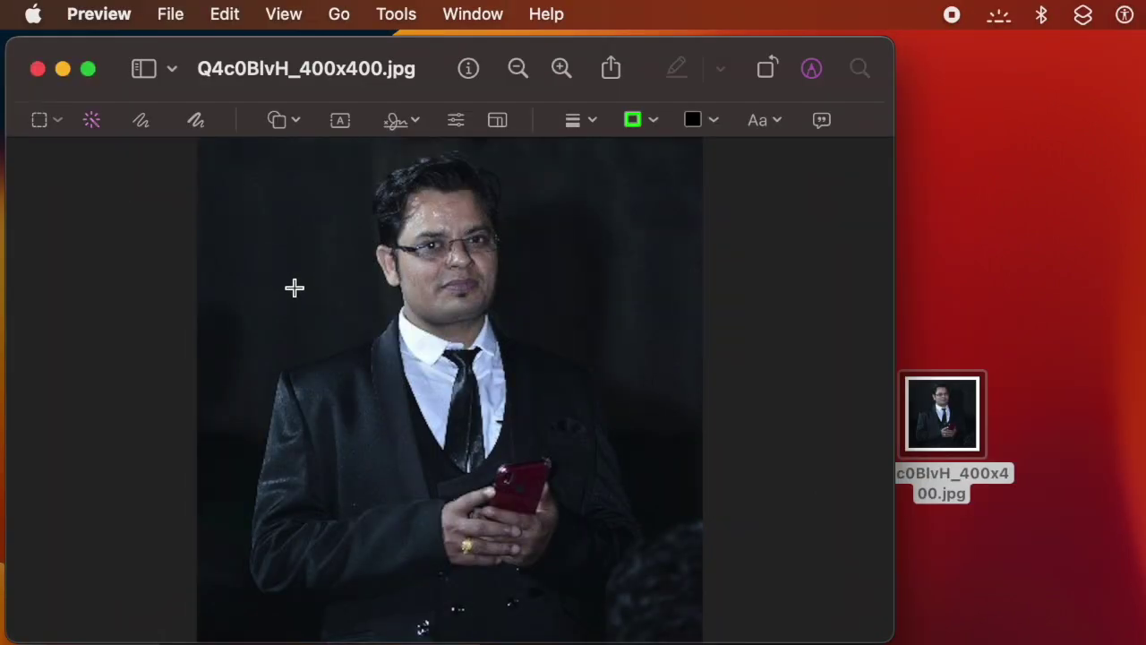
{"action": "left_click_drag", "start_coordinate": [311, 265], "coordinate": [290, 212]}
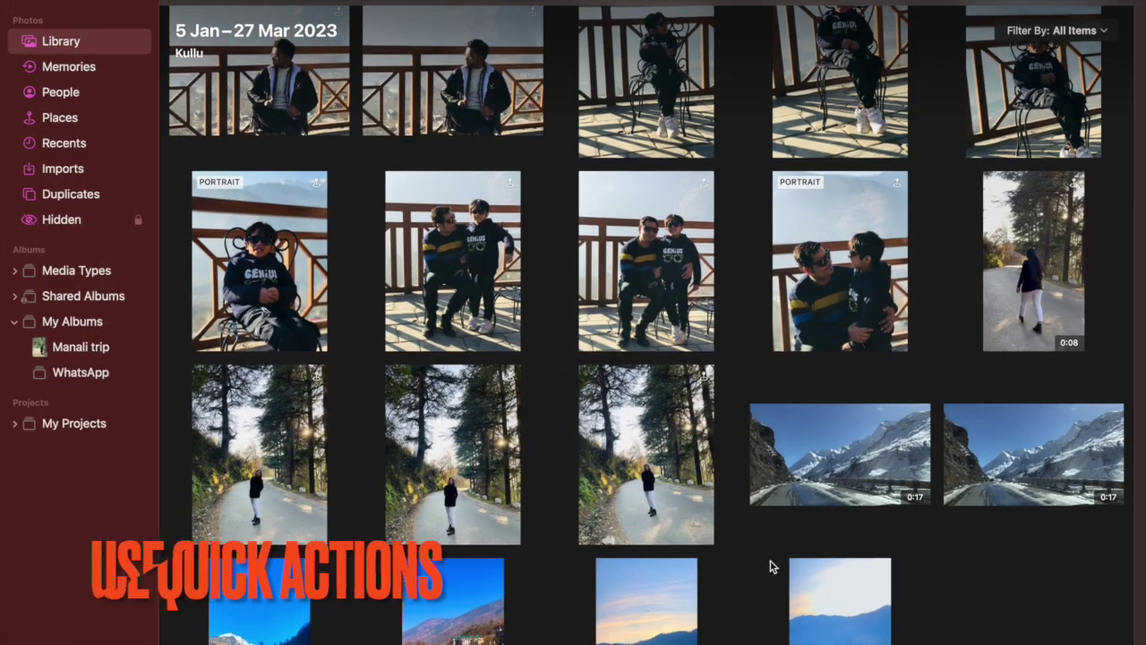
{"action": "scroll", "coordinate": [774, 566], "scroll_direction": "up", "scroll_amount": 3}
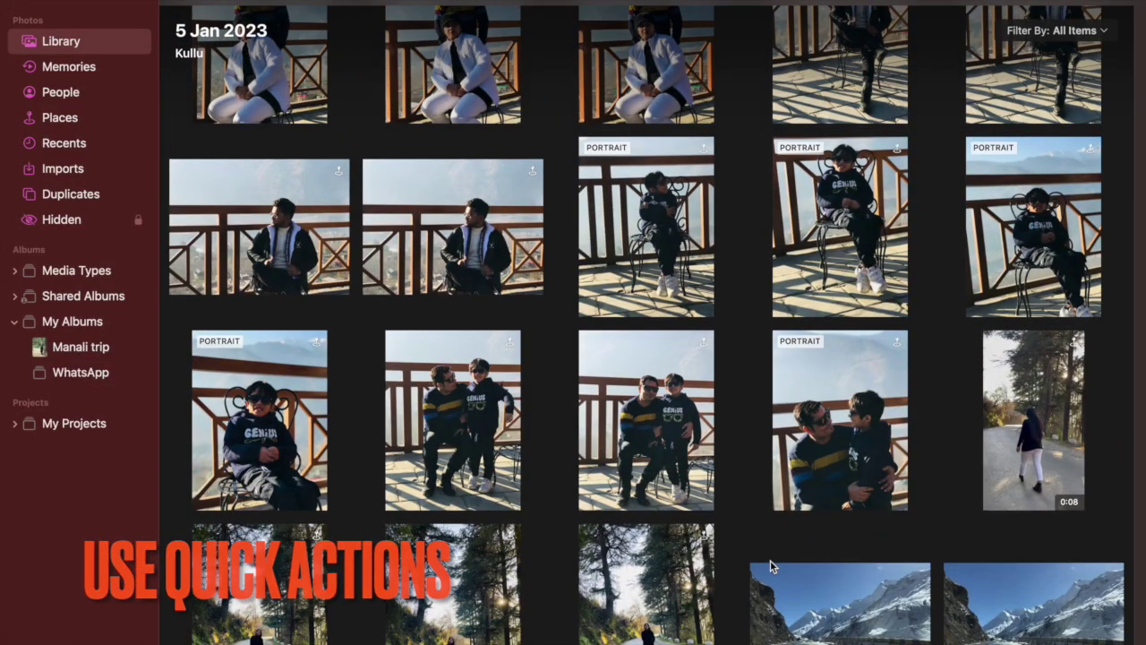
{"action": "scroll", "coordinate": [770, 560], "scroll_direction": "up", "scroll_amount": 3}
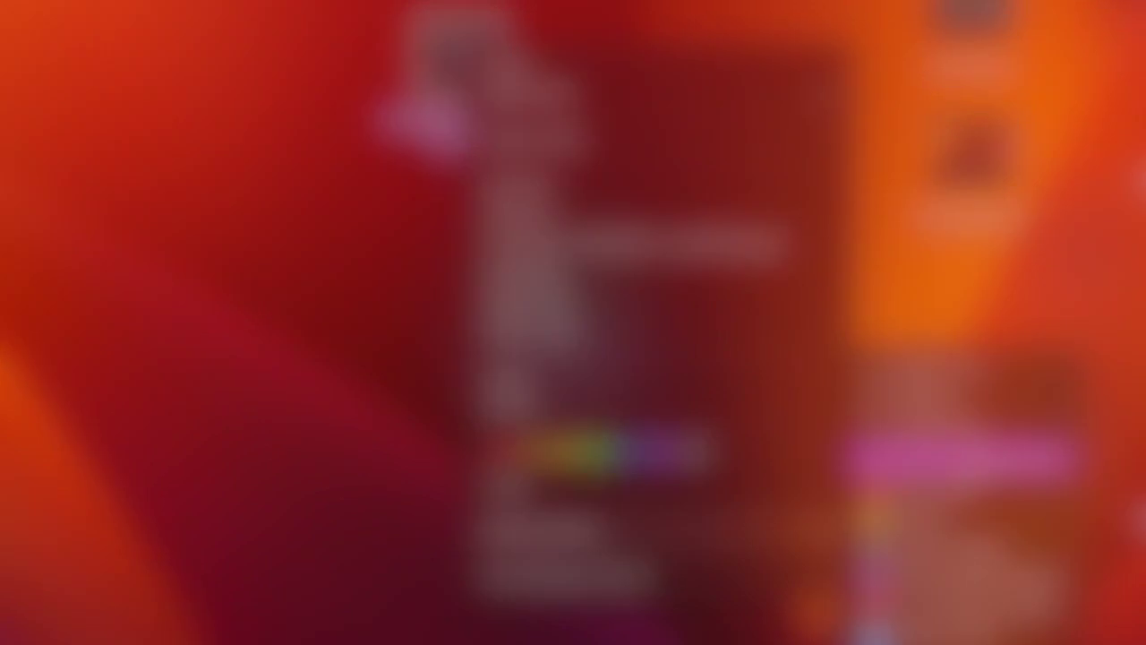
- Run Remove Background on the portrait JPG, creating Q4c0BlvH_400x400 Background Removed.png
{"action": "left_click", "coordinate": [989, 461]}
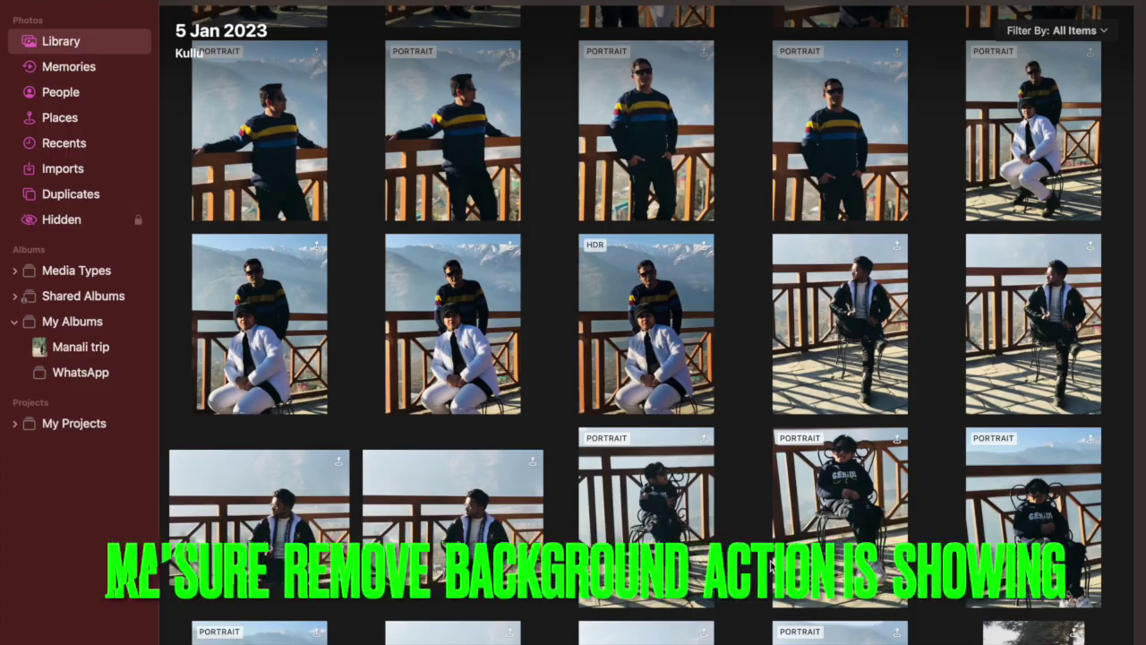
{"action": "scroll", "coordinate": [770, 564], "scroll_direction": "up", "scroll_amount": 5}
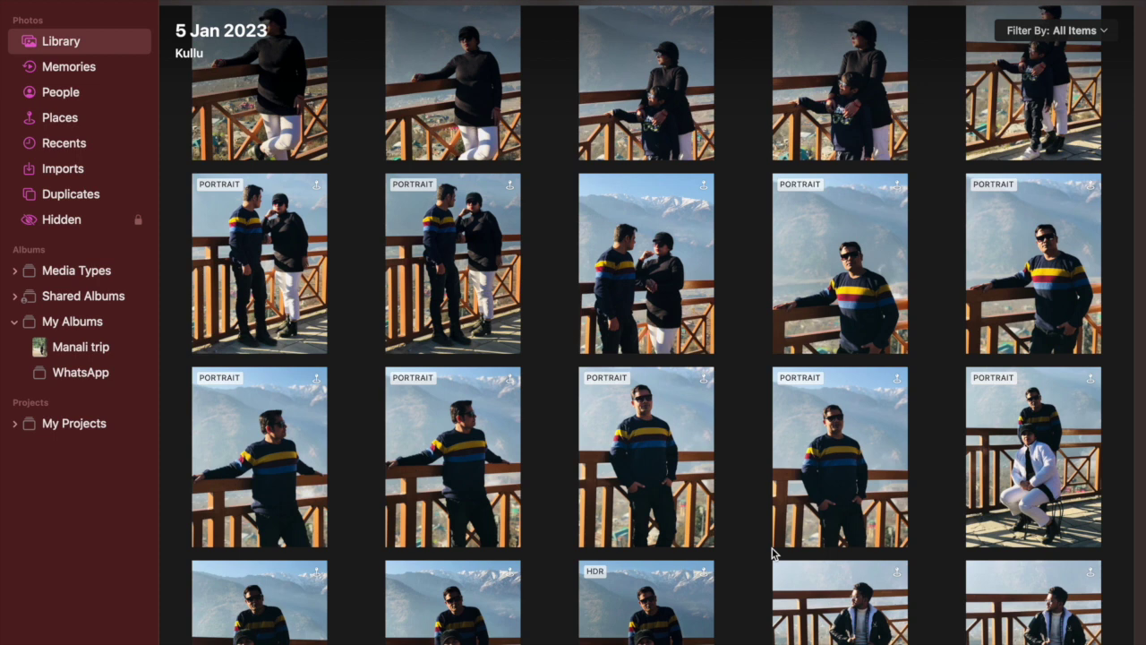
{"action": "scroll", "coordinate": [774, 553], "scroll_direction": "up", "scroll_amount": 1}
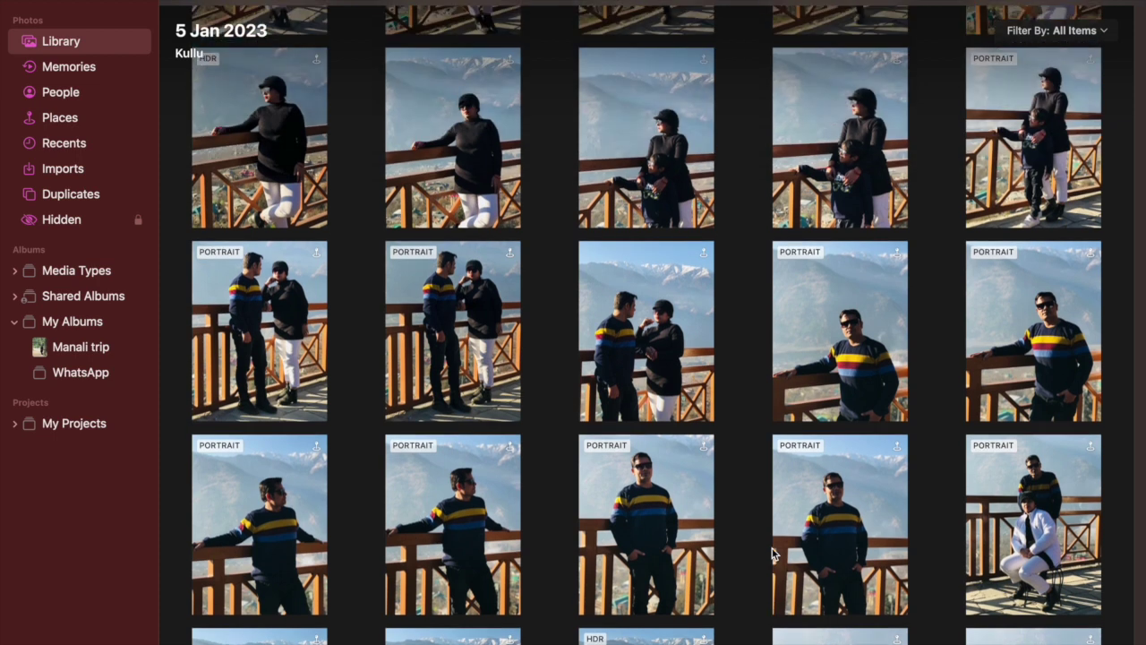
{"action": "scroll", "coordinate": [774, 553], "scroll_direction": "up", "scroll_amount": 2}
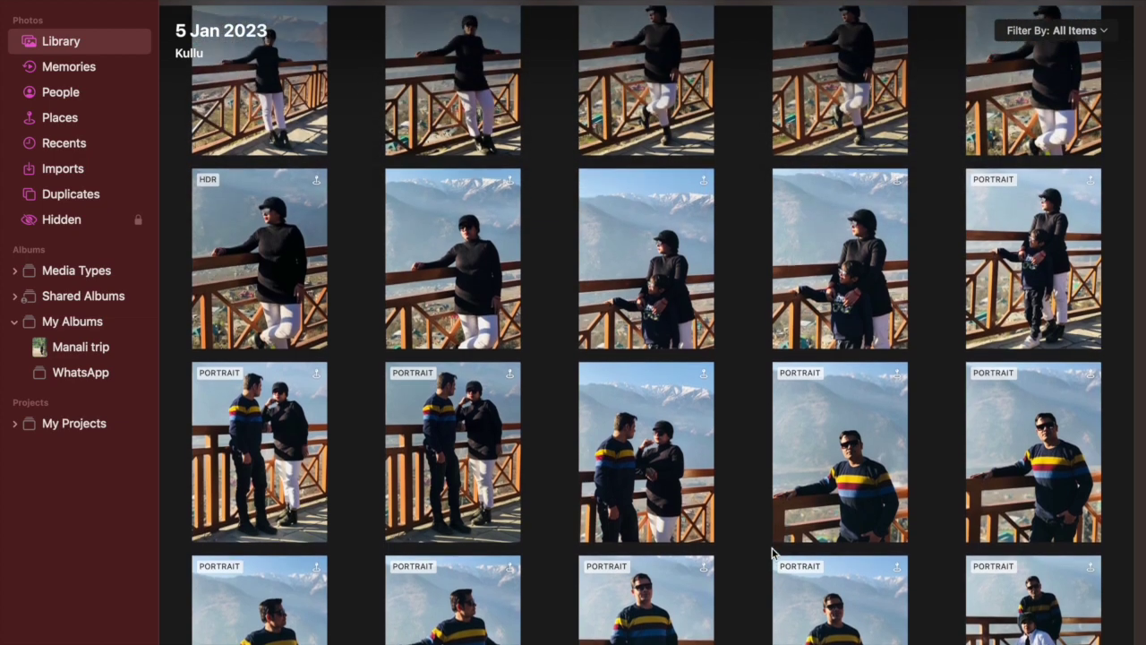
{"action": "scroll", "coordinate": [774, 554], "scroll_direction": "up", "scroll_amount": 1}
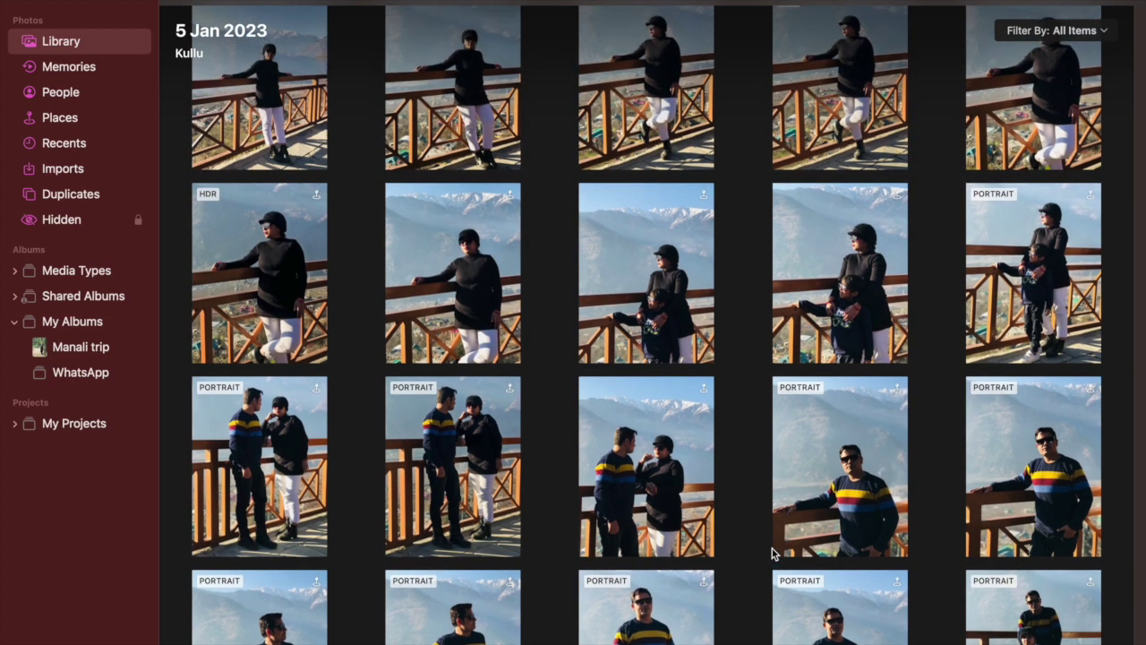
{"action": "scroll", "coordinate": [774, 554], "scroll_direction": "up", "scroll_amount": 2}
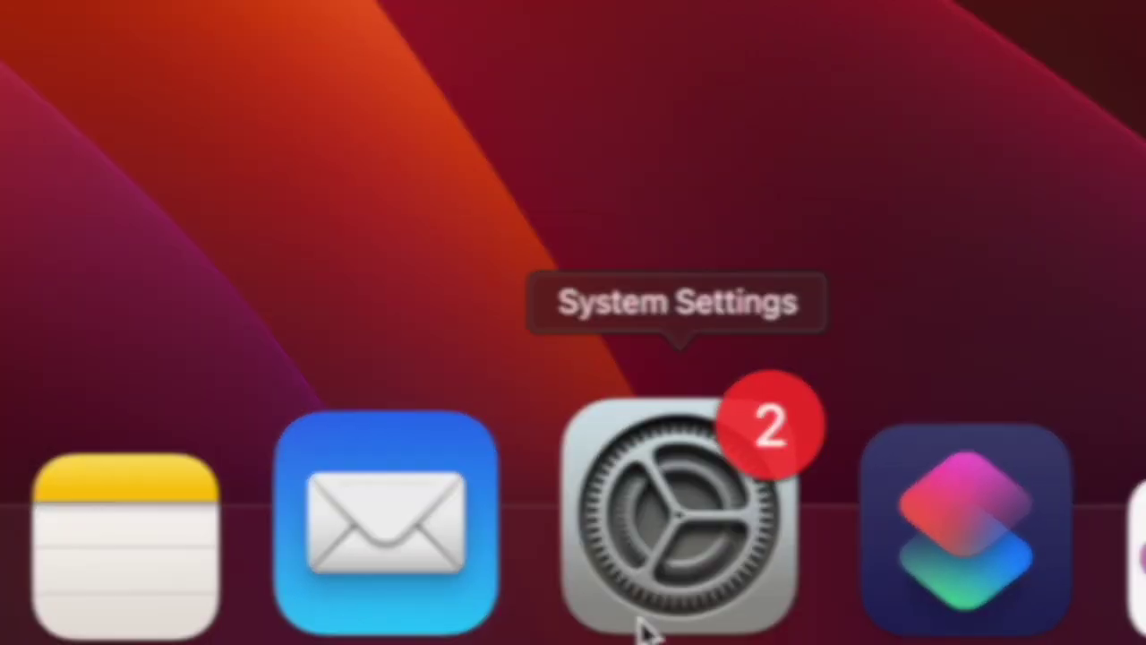
- Go to Privacy & Security > Extensions and open Finder's Quick Actions checklist
{"action": "left_click", "coordinate": [672, 614]}
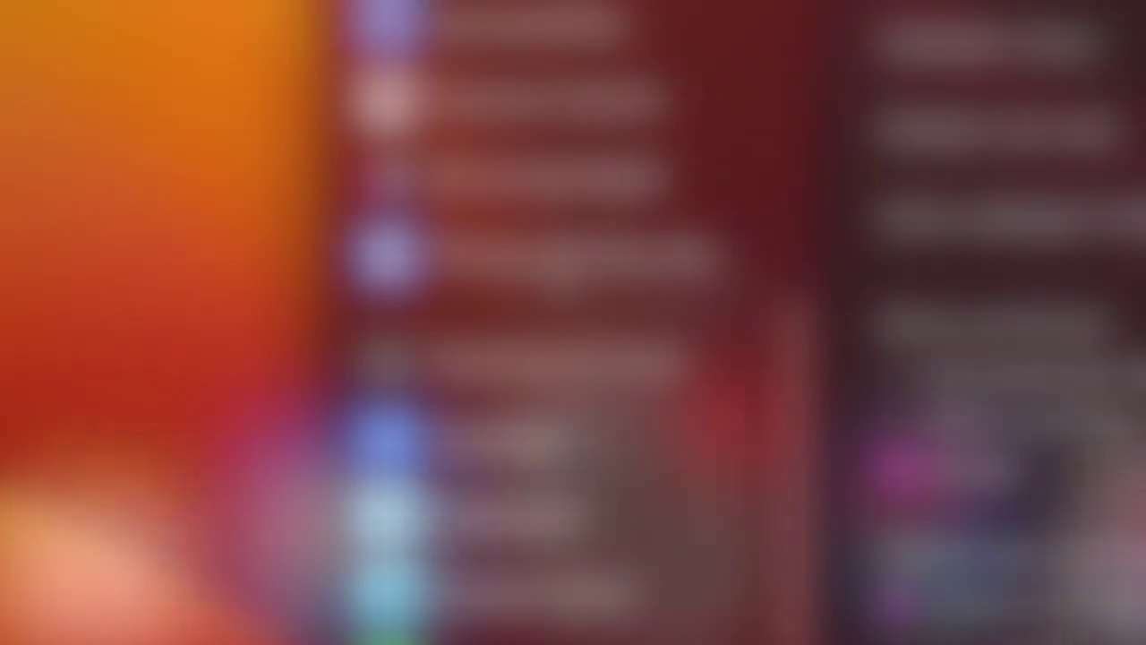
{"action": "left_click", "coordinate": [552, 251]}
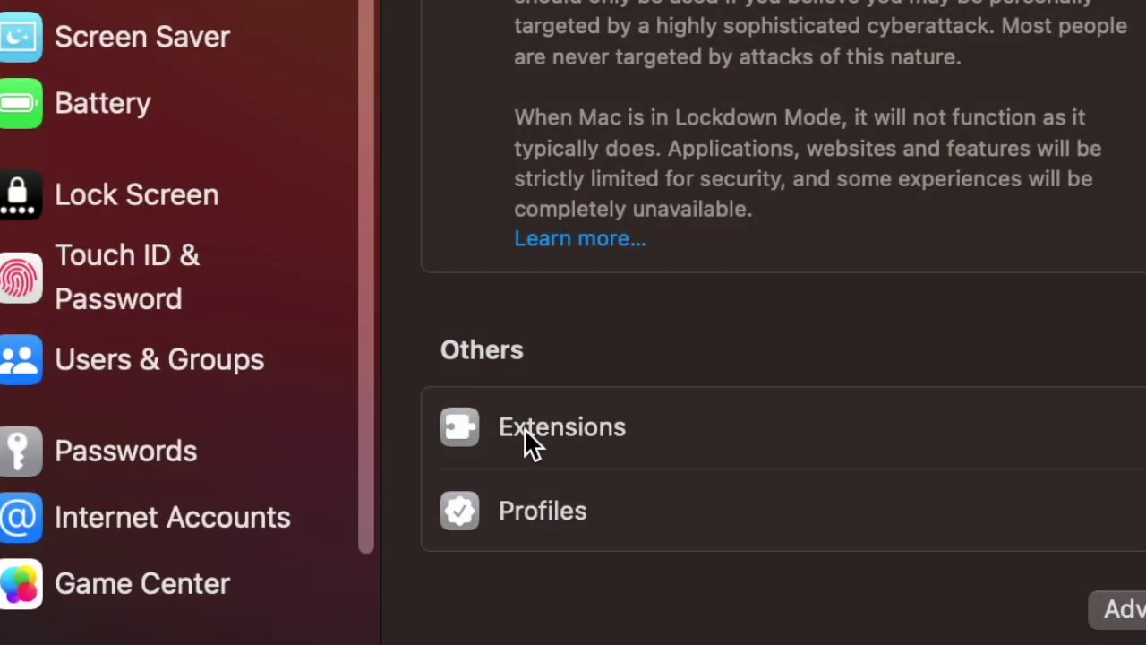
{"action": "left_click", "coordinate": [524, 427]}
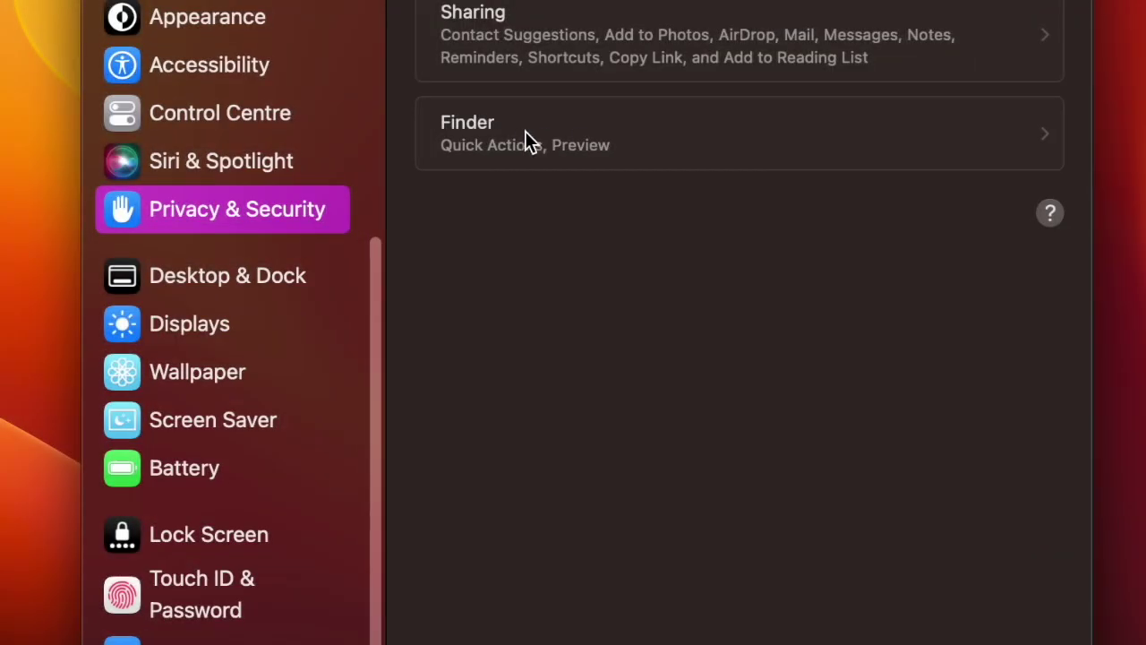
{"action": "left_click", "coordinate": [491, 132]}
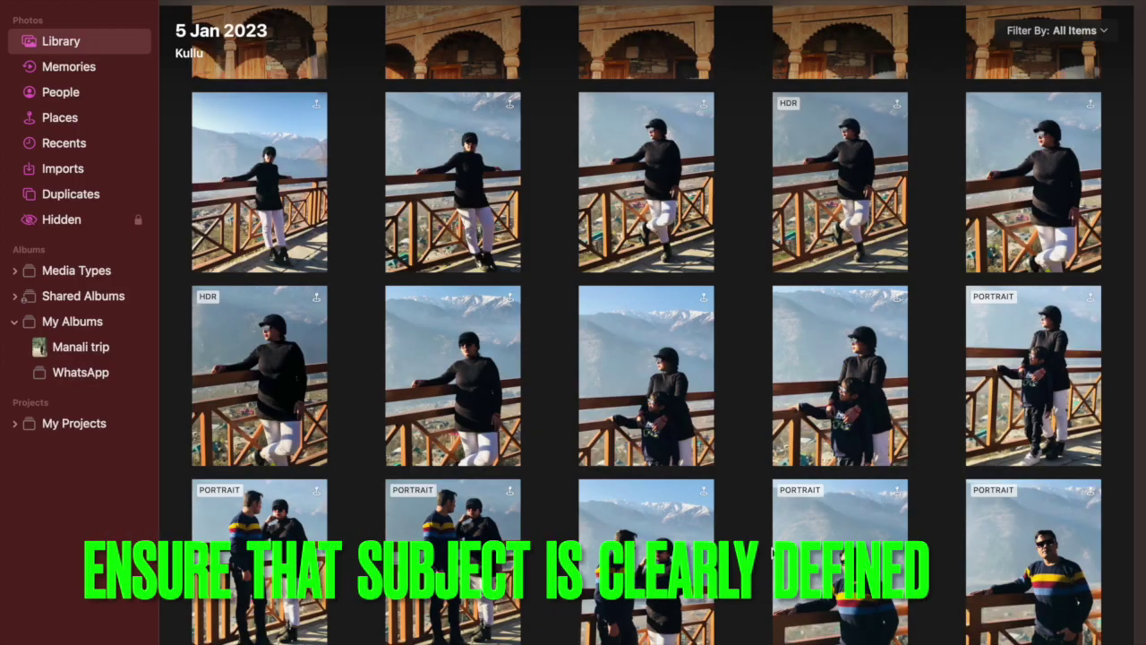
{"action": "scroll", "coordinate": [772, 552], "scroll_direction": "up", "scroll_amount": 3}
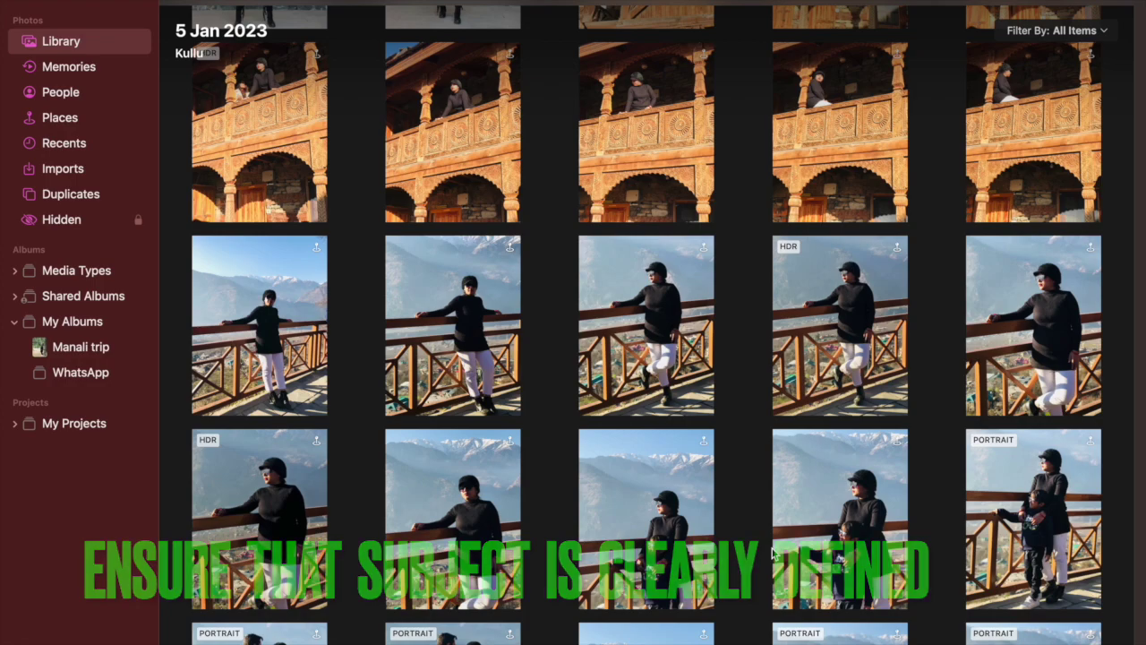
{"action": "scroll", "coordinate": [772, 553], "scroll_direction": "up", "scroll_amount": 3}
{"action": "scroll", "coordinate": [774, 553], "scroll_direction": "up", "scroll_amount": 3}
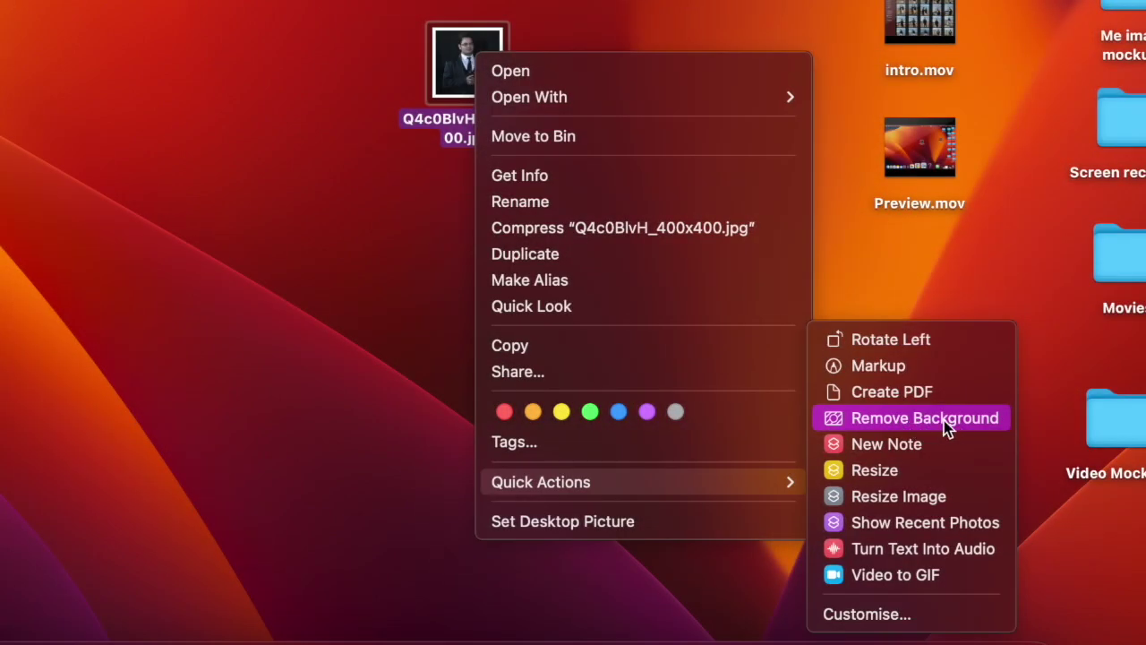
- Run Remove Background on Q4c0BlvH_400x400.jpg to produce another background-removed PNG
{"action": "left_click", "coordinate": [944, 418]}
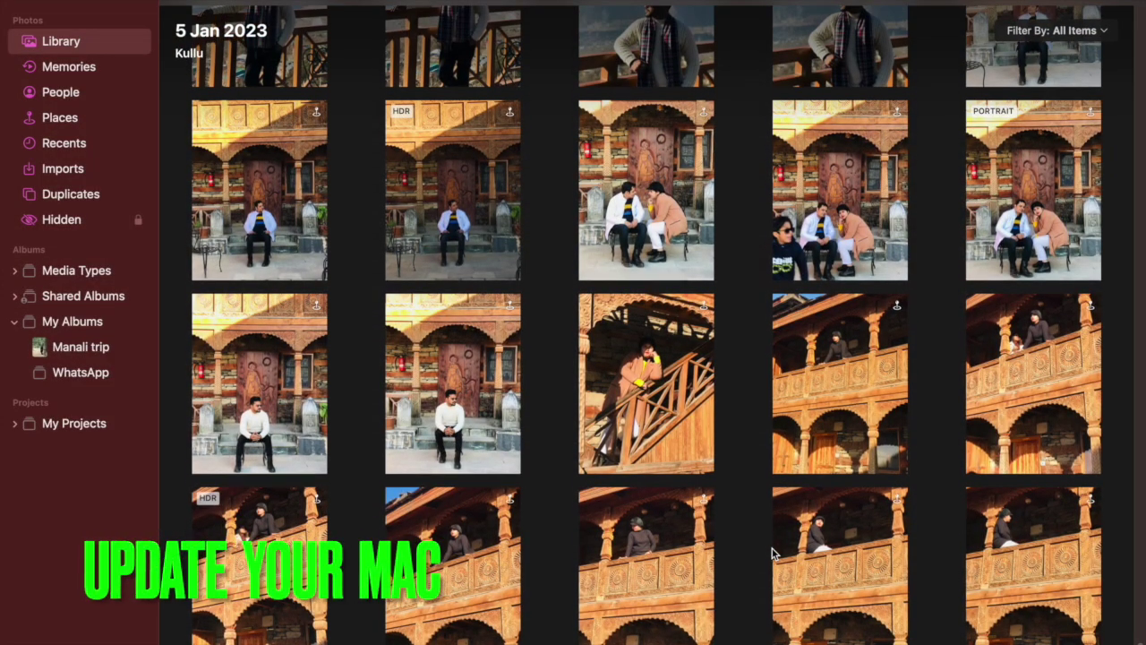
{"action": "scroll", "coordinate": [772, 553], "scroll_direction": "up", "scroll_amount": 3}
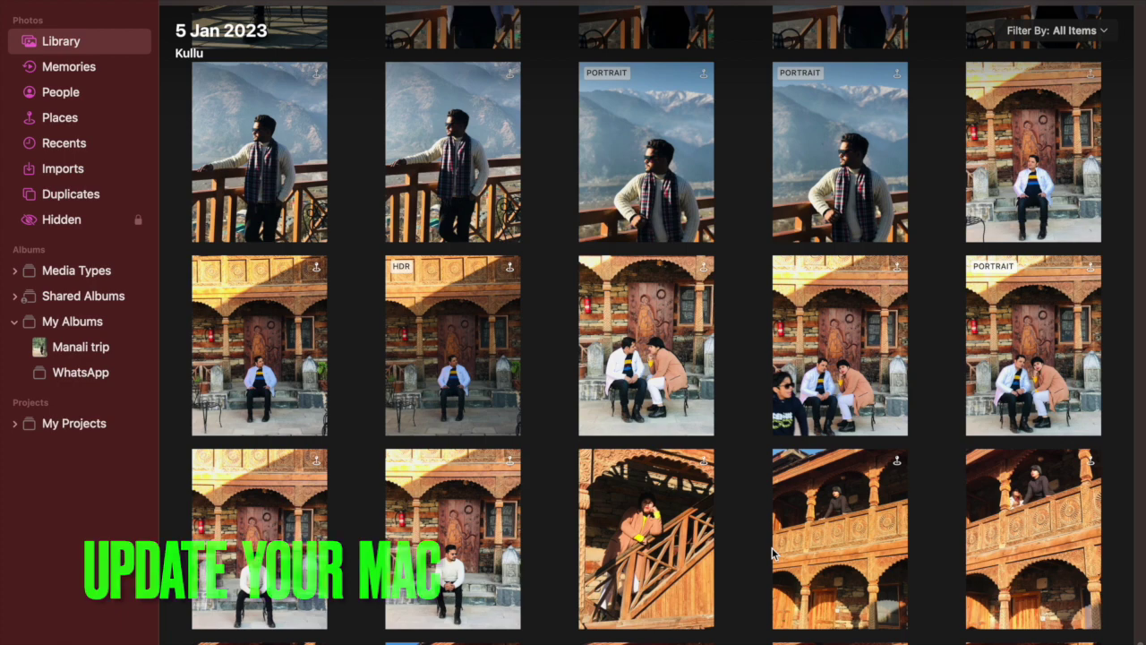
{"action": "scroll", "coordinate": [772, 553], "scroll_direction": "up", "scroll_amount": 2}
{"action": "scroll", "coordinate": [772, 548], "scroll_direction": "up", "scroll_amount": 3}
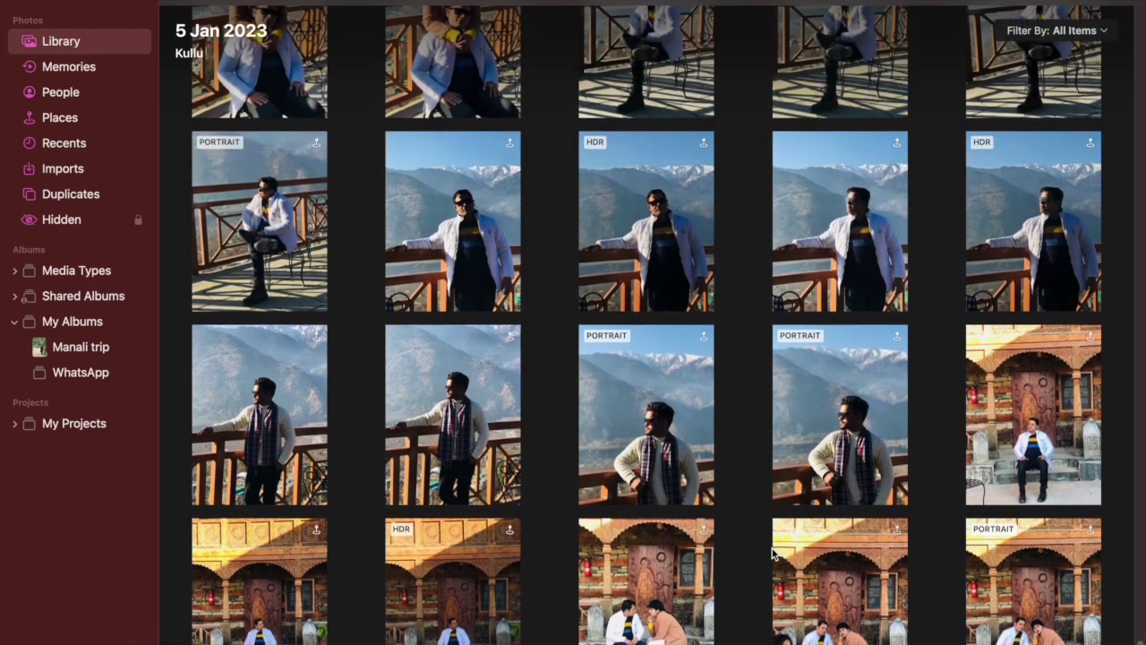
{"action": "scroll", "coordinate": [772, 553], "scroll_direction": "up", "scroll_amount": 2}
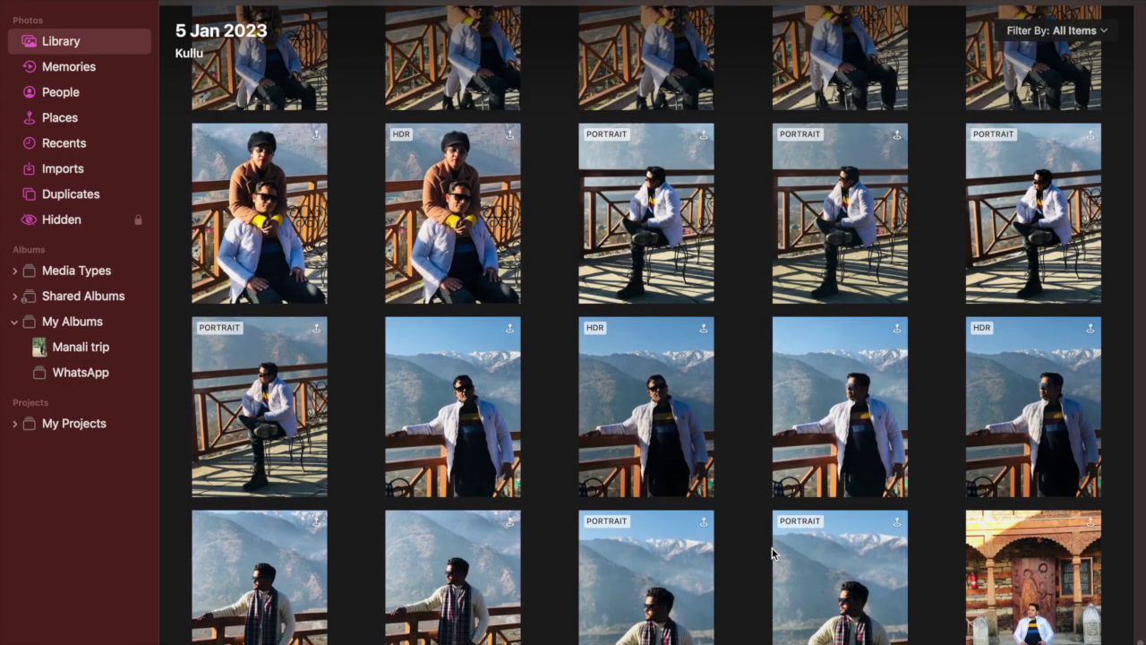
{"action": "scroll", "coordinate": [772, 553], "scroll_direction": "up", "scroll_amount": 3}
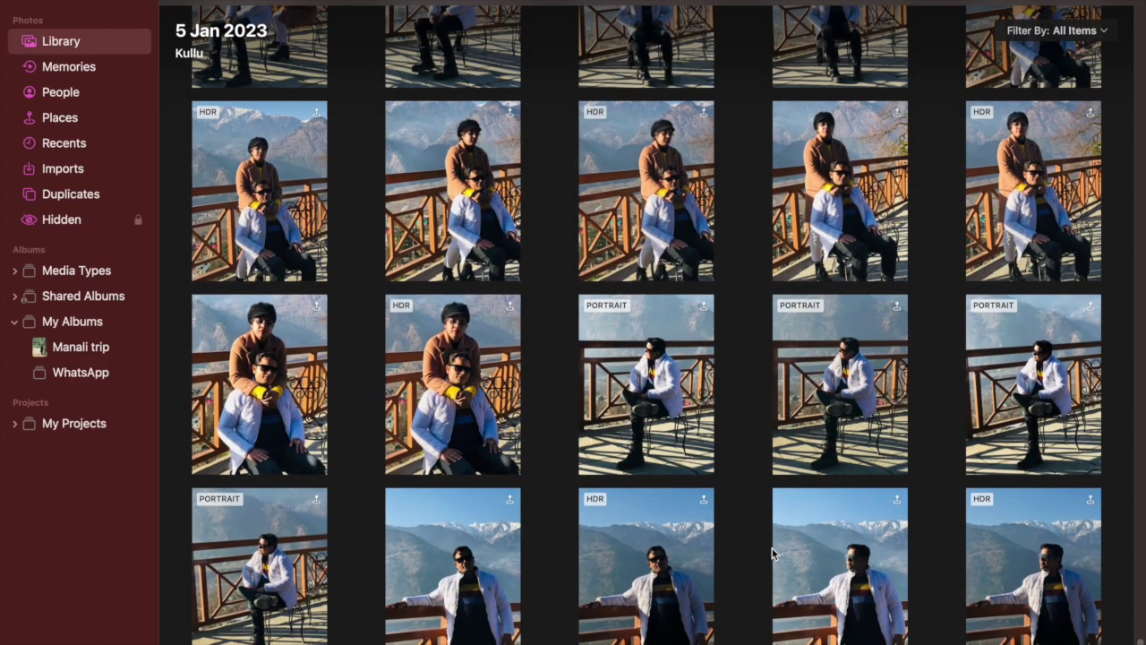
{"action": "scroll", "coordinate": [772, 553], "scroll_direction": "up", "scroll_amount": 2}
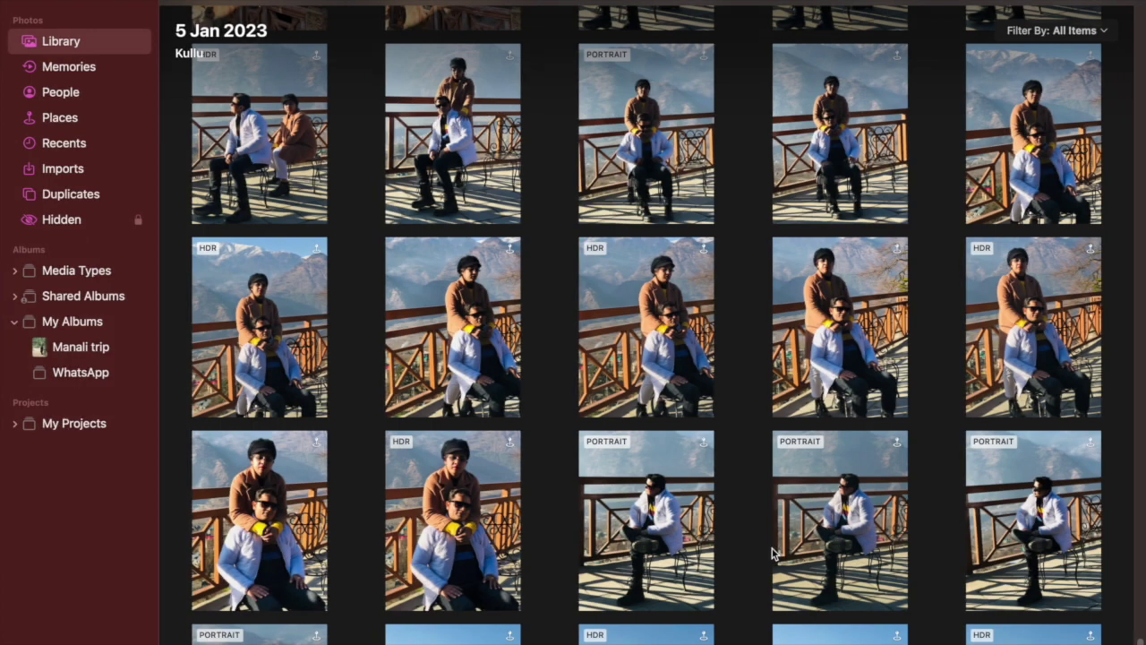
- Scroll the Software Update page while it checks for macOS updates
{"action": "scroll", "coordinate": [772, 549], "scroll_direction": "up", "scroll_amount": 5}
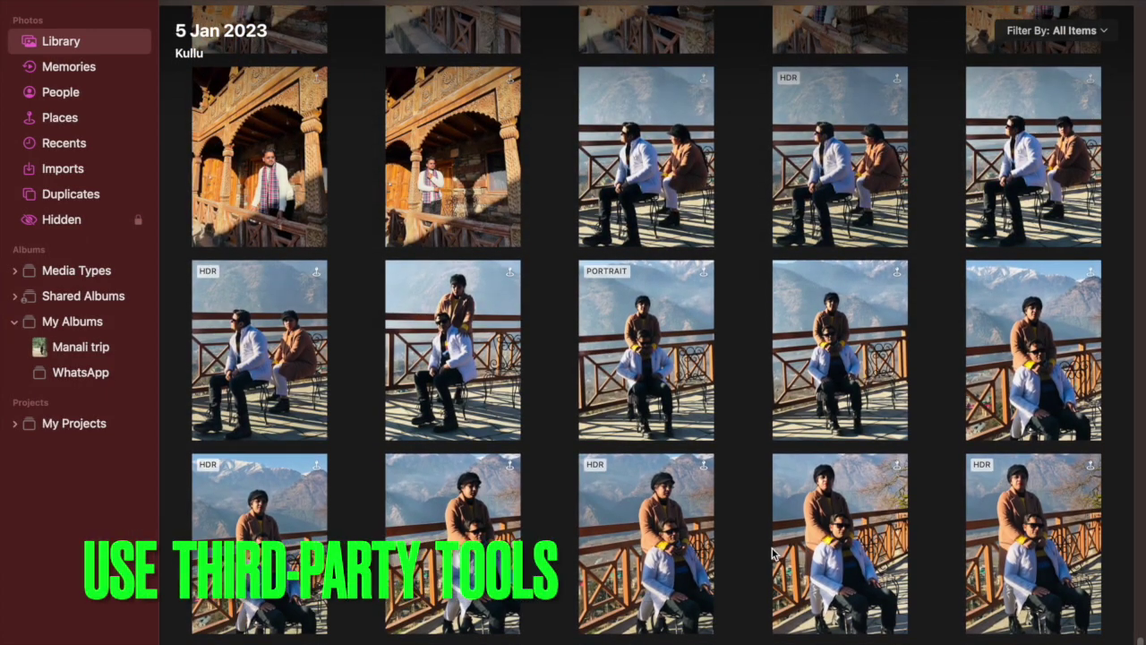
- Scroll down through remove.bg's before-and-after sample images
{"action": "scroll", "coordinate": [772, 553], "scroll_direction": "up", "scroll_amount": 3}
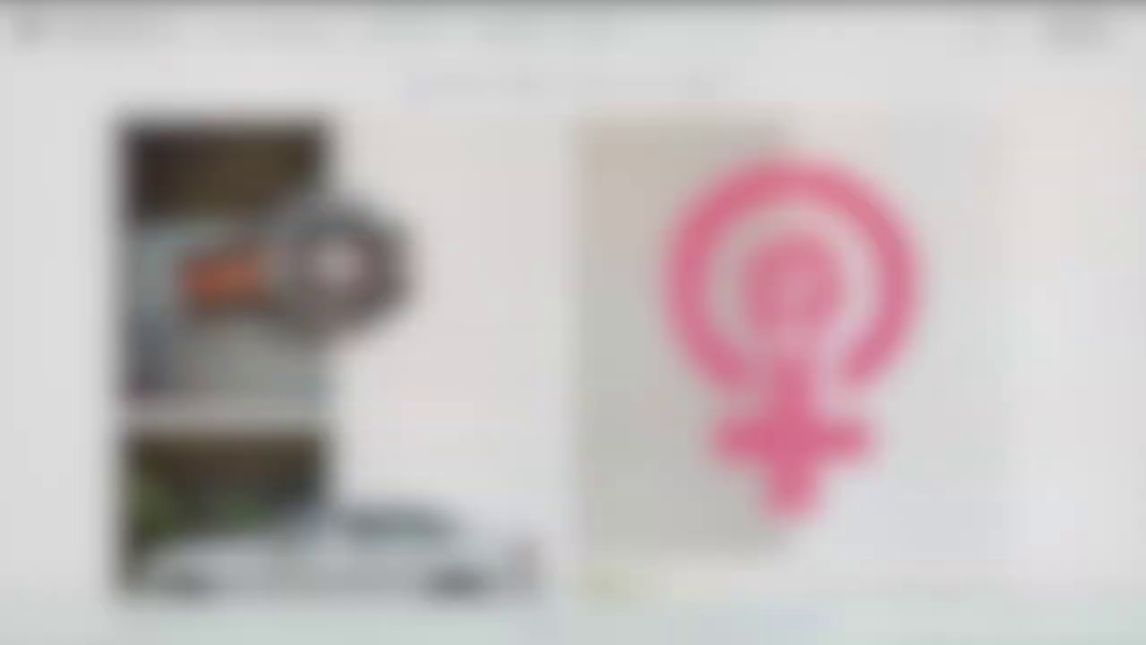
{"action": "scroll", "coordinate": [121, 360], "scroll_direction": "down", "scroll_amount": 3}
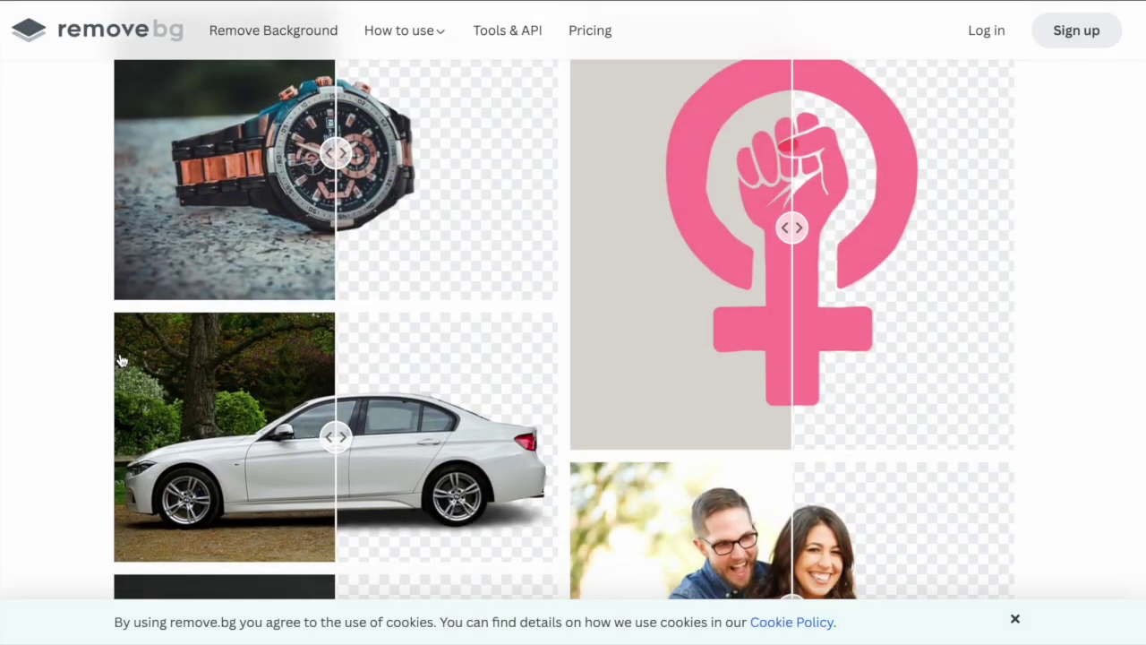
{"action": "scroll", "coordinate": [121, 360], "scroll_direction": "down", "scroll_amount": 3}
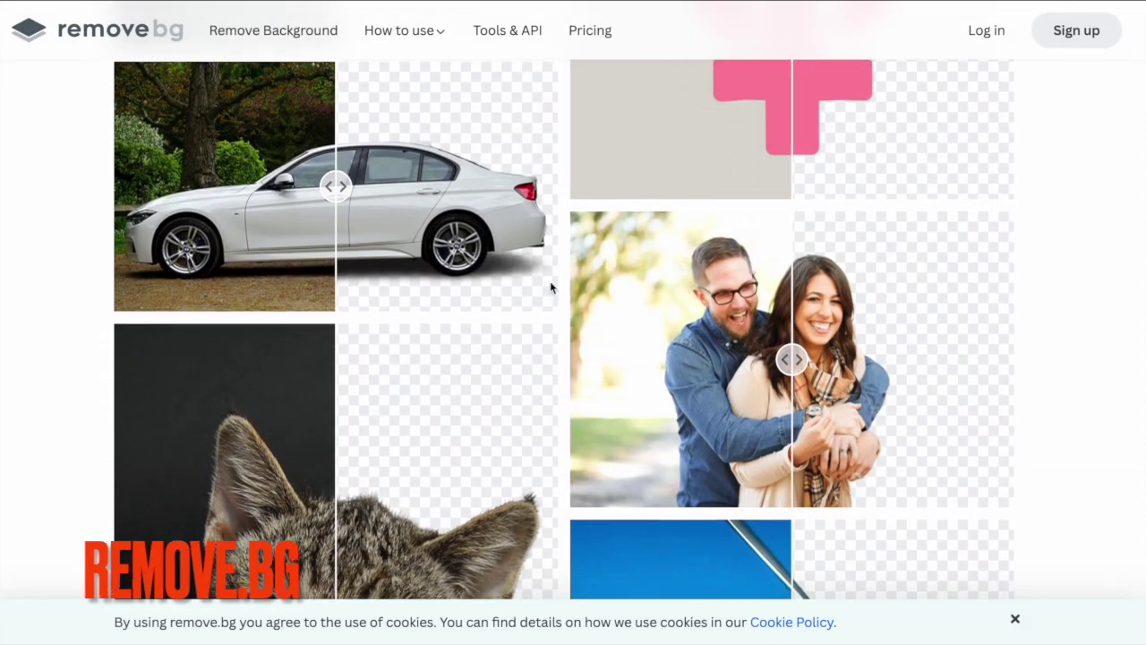
{"action": "scroll", "coordinate": [540, 457], "scroll_direction": "down", "scroll_amount": 3}
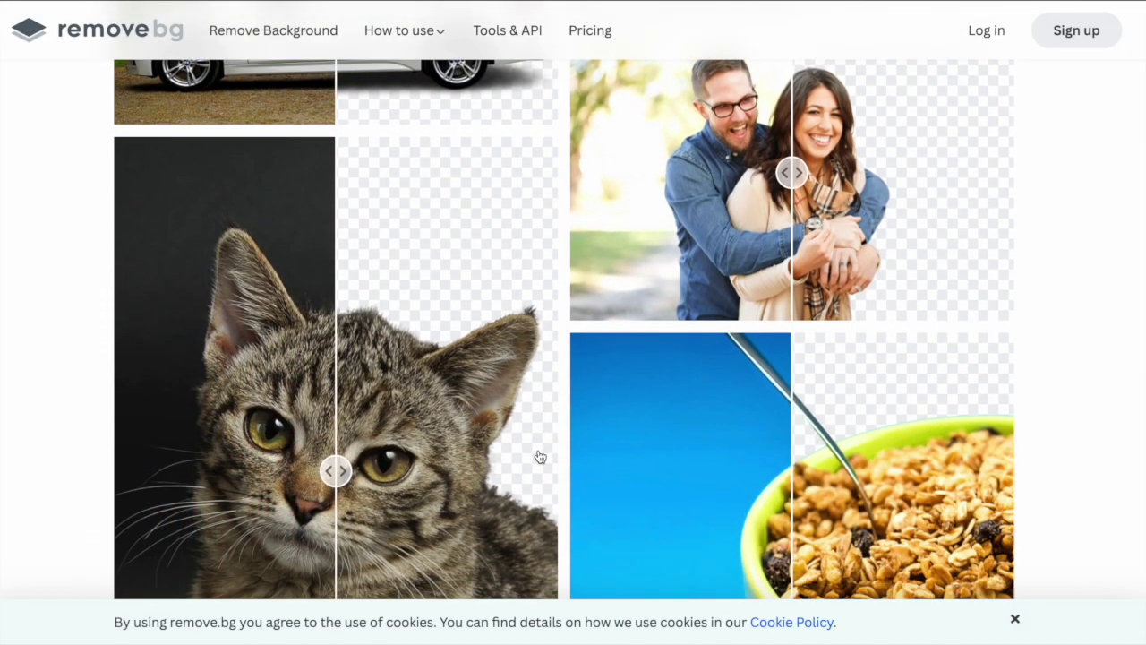
{"action": "scroll", "coordinate": [540, 458], "scroll_direction": "down", "scroll_amount": 3}
{"action": "scroll", "coordinate": [540, 458], "scroll_direction": "down", "scroll_amount": 1}
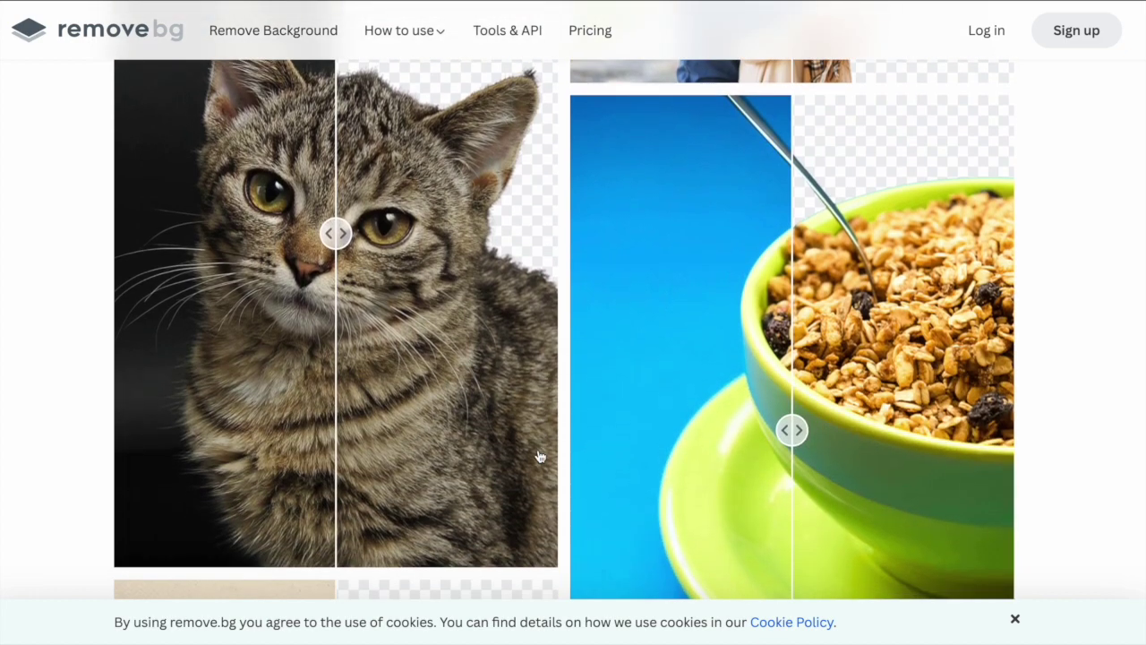
{"action": "scroll", "coordinate": [540, 458], "scroll_direction": "down", "scroll_amount": 12}
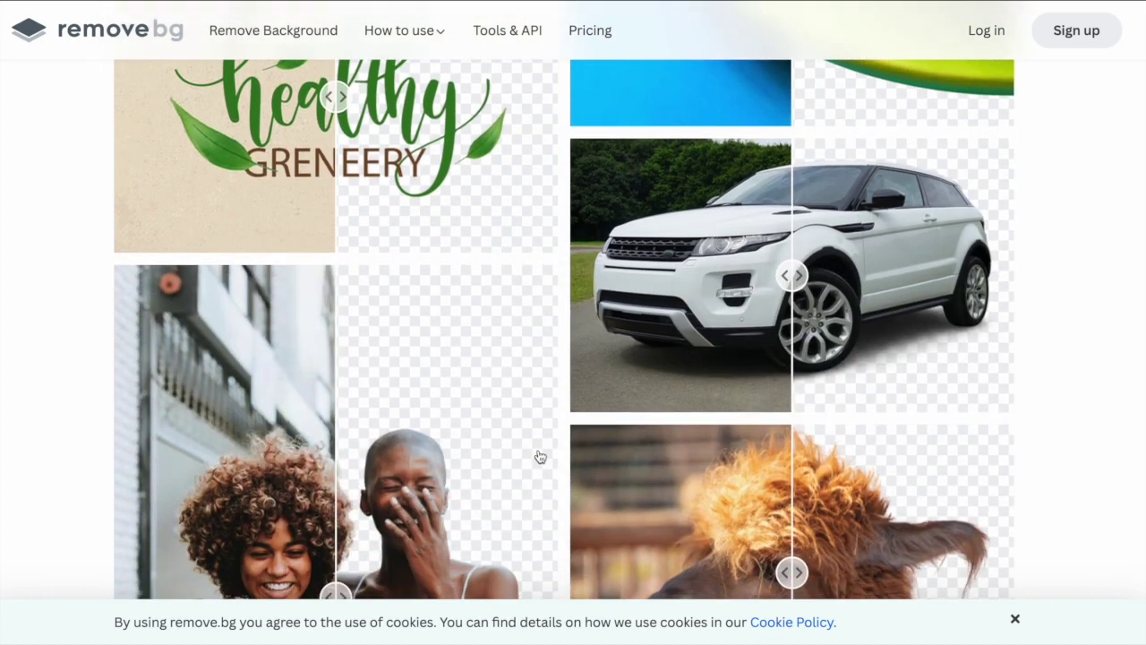
{"action": "scroll", "coordinate": [540, 457], "scroll_direction": "down", "scroll_amount": 6}
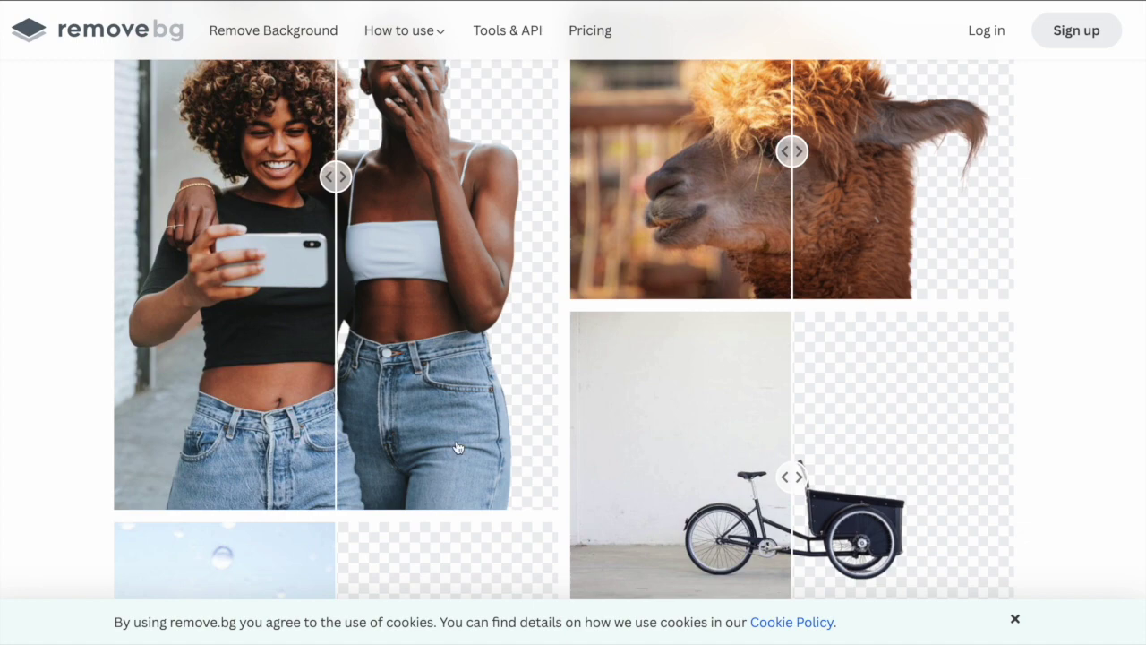
{"action": "scroll", "coordinate": [824, 285], "scroll_direction": "down", "scroll_amount": 9}
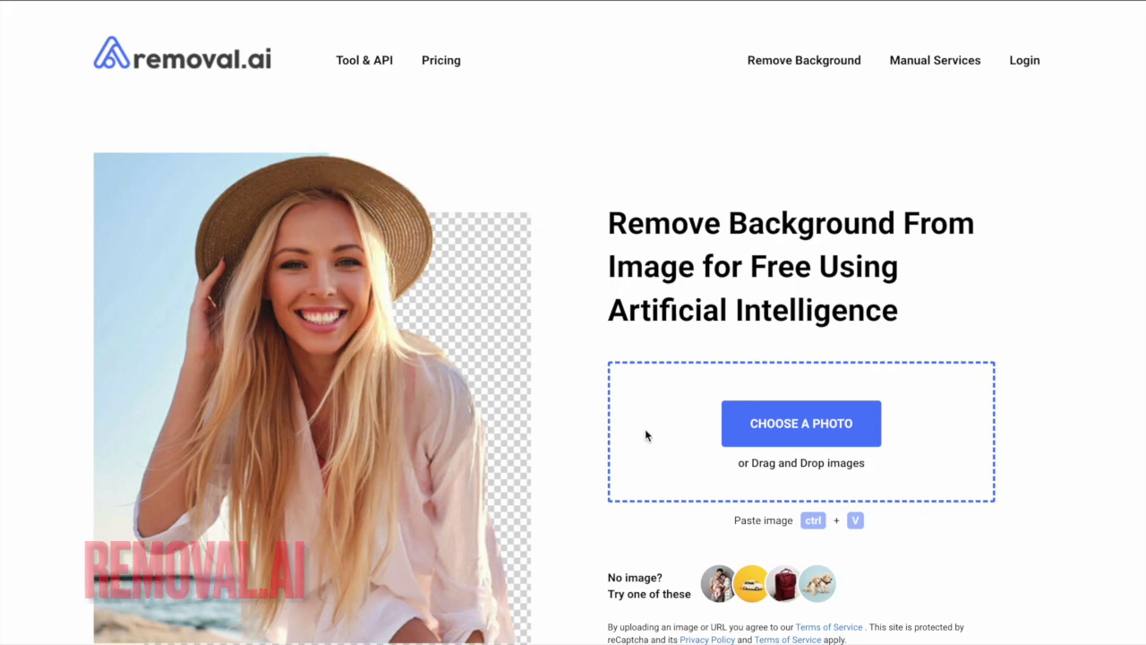
- Scroll past the Choose a Photo box to the pink-heels product examples
{"action": "scroll", "coordinate": [763, 327], "scroll_direction": "down", "scroll_amount": 5}
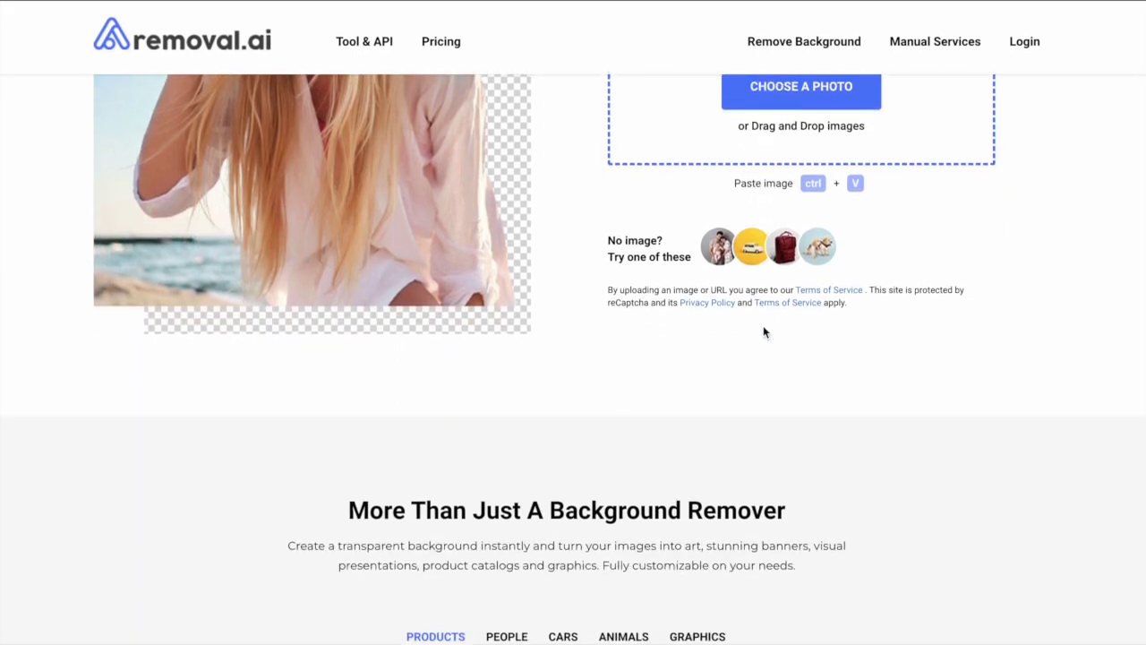
{"action": "scroll", "coordinate": [763, 328], "scroll_direction": "up", "scroll_amount": 5}
{"action": "scroll", "coordinate": [766, 322], "scroll_direction": "down", "scroll_amount": 8}
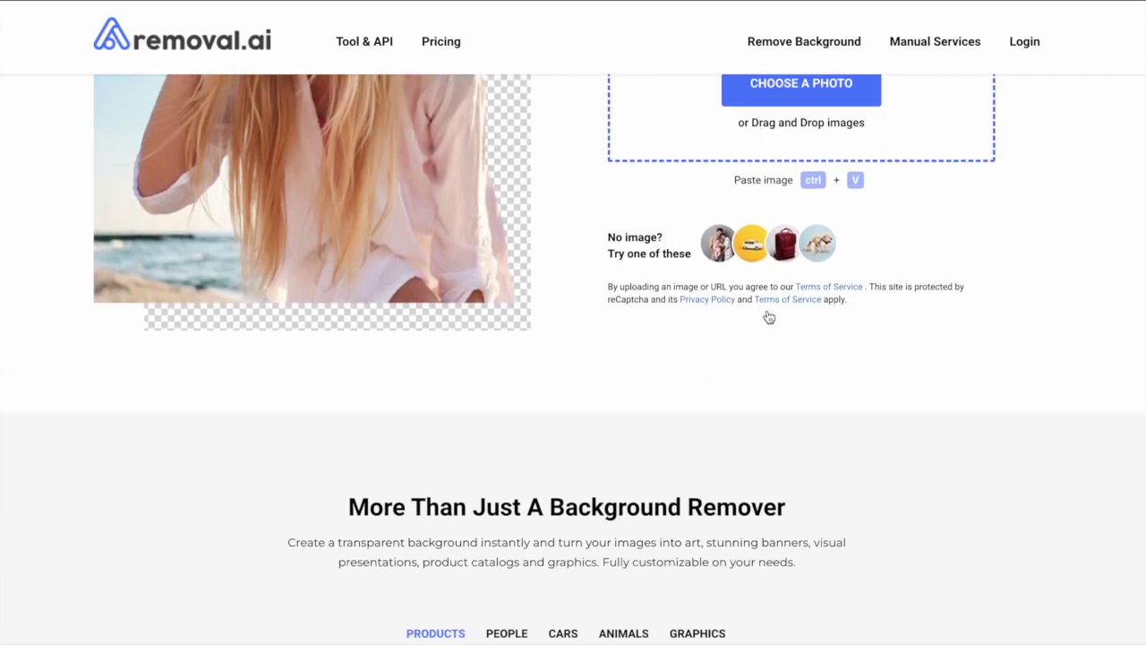
{"action": "scroll", "coordinate": [763, 312], "scroll_direction": "down", "scroll_amount": 1}
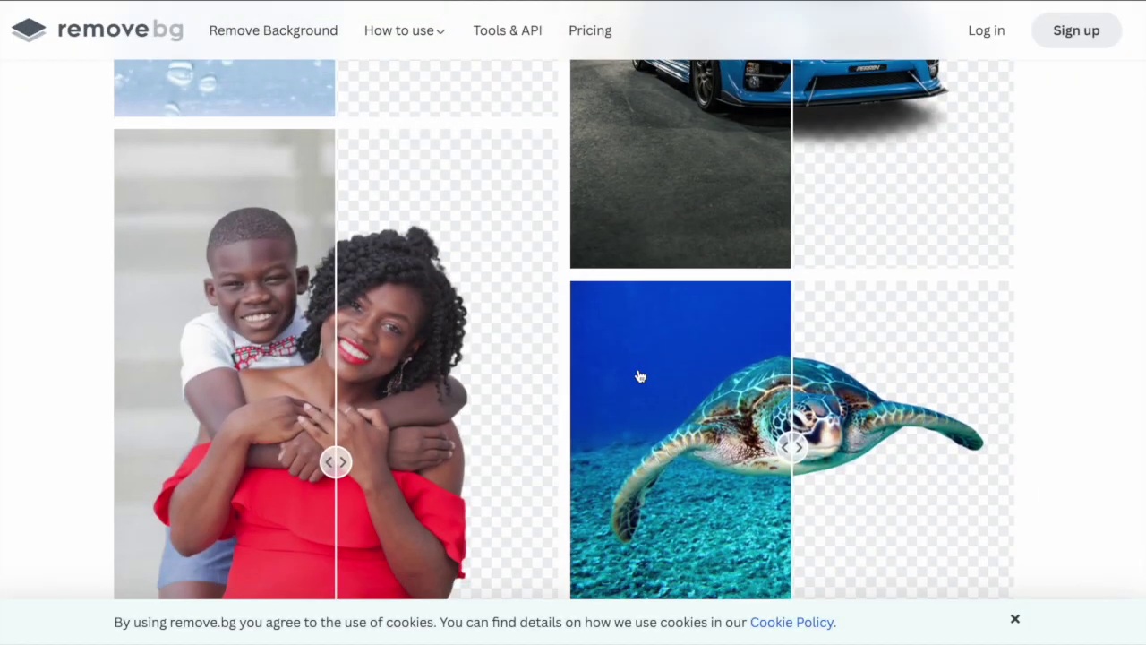
- Scroll remove.bg's gallery down to the dishwasher tablets, kitten and fish logo examples
{"action": "scroll", "coordinate": [637, 376], "scroll_direction": "down", "scroll_amount": 2}
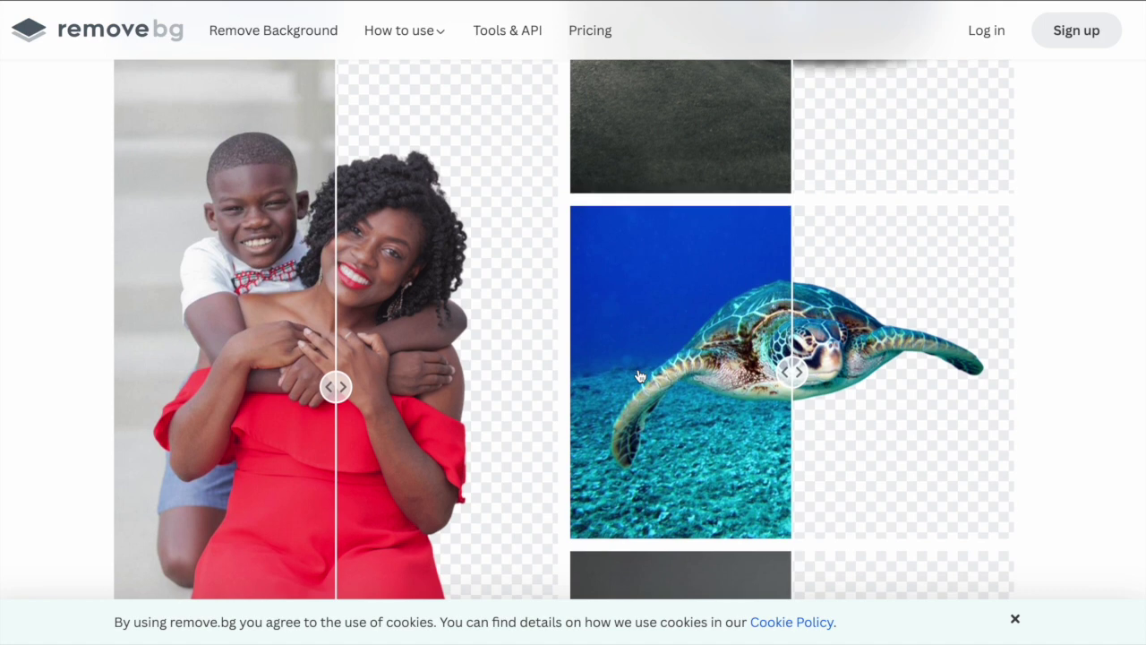
{"action": "scroll", "coordinate": [640, 376], "scroll_direction": "down", "scroll_amount": 1}
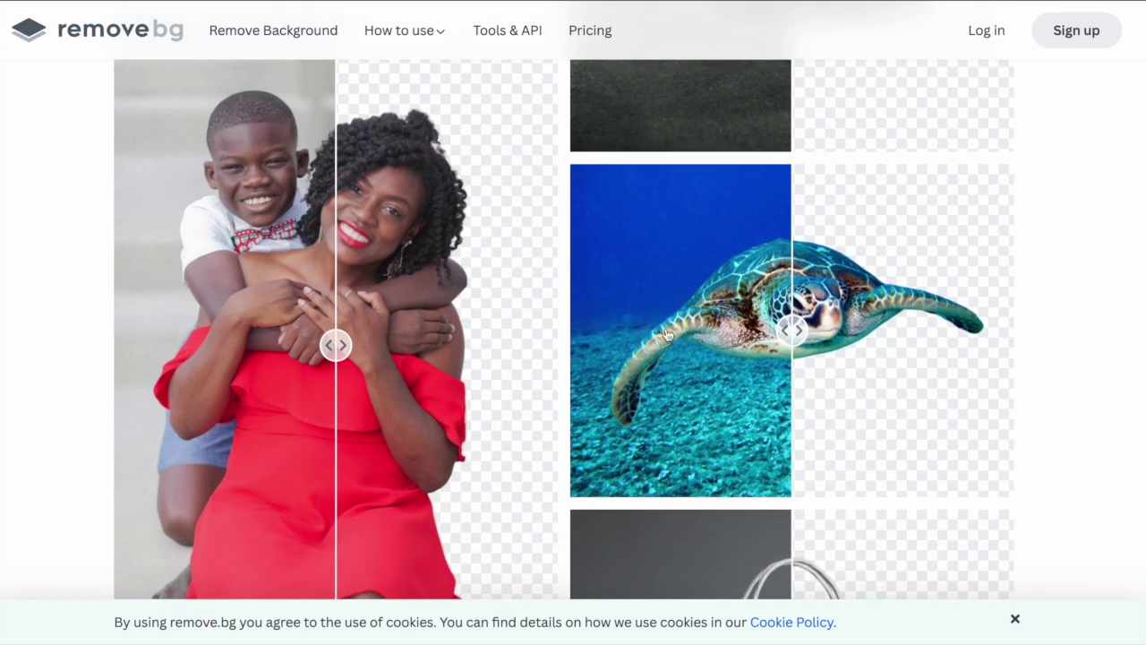
{"action": "scroll", "coordinate": [712, 411], "scroll_direction": "down", "scroll_amount": 5}
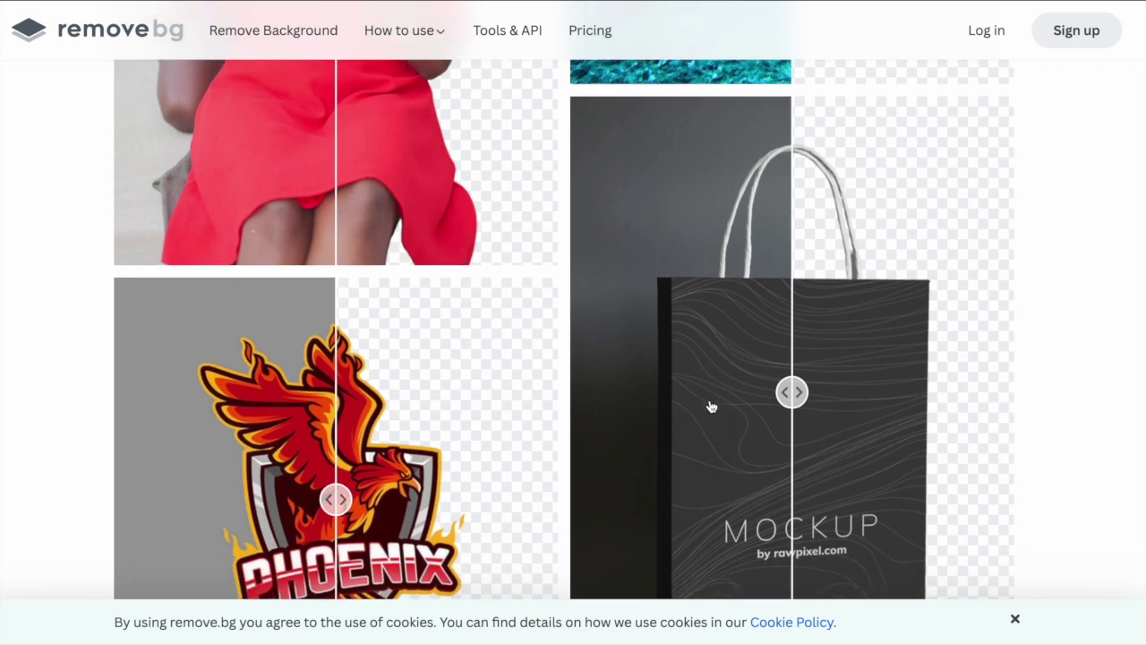
{"action": "scroll", "coordinate": [712, 407], "scroll_direction": "down", "scroll_amount": 2}
{"action": "scroll", "coordinate": [735, 358], "scroll_direction": "down", "scroll_amount": 3}
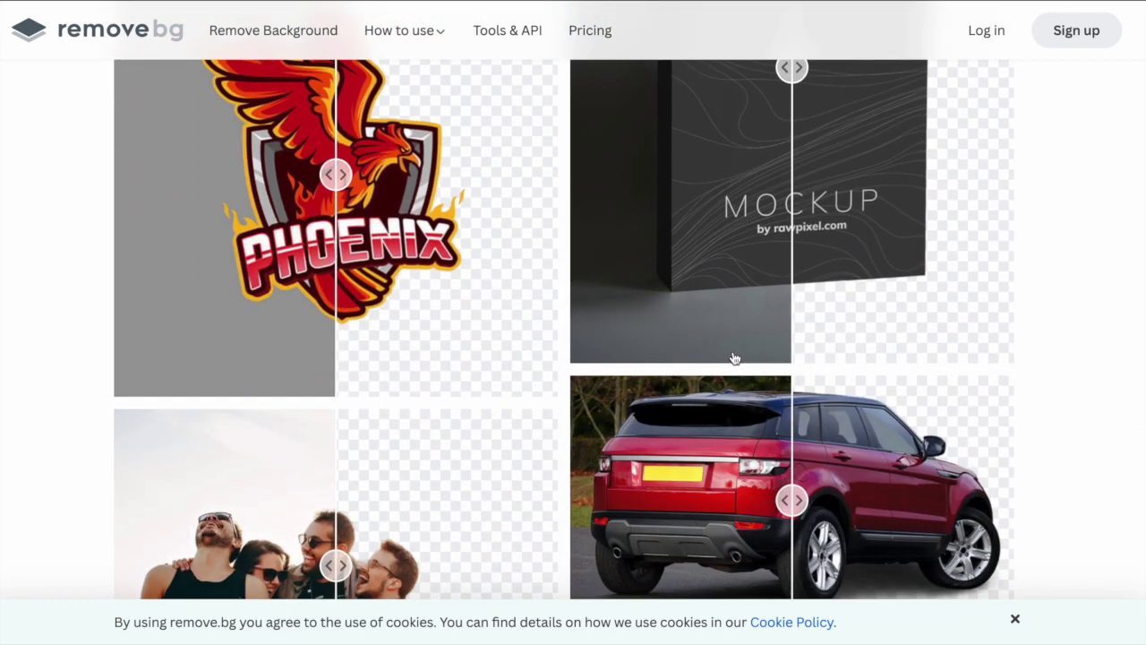
{"action": "scroll", "coordinate": [734, 358], "scroll_direction": "down", "scroll_amount": 1}
{"action": "scroll", "coordinate": [734, 358], "scroll_direction": "down", "scroll_amount": 2}
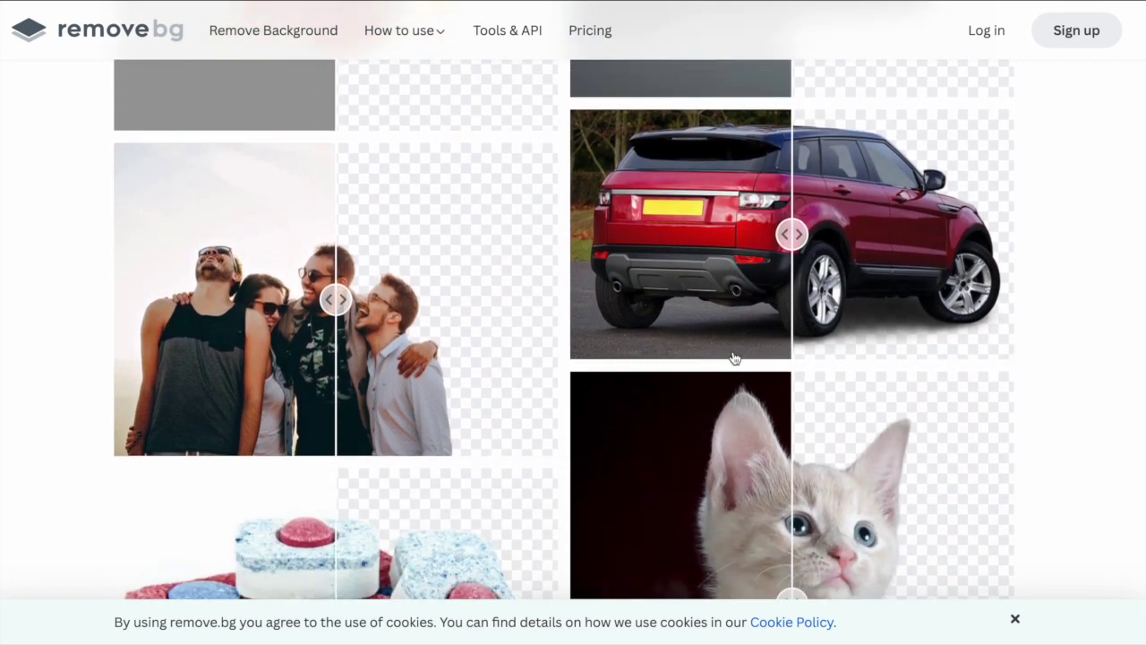
{"action": "scroll", "coordinate": [735, 358], "scroll_direction": "down", "scroll_amount": 3}
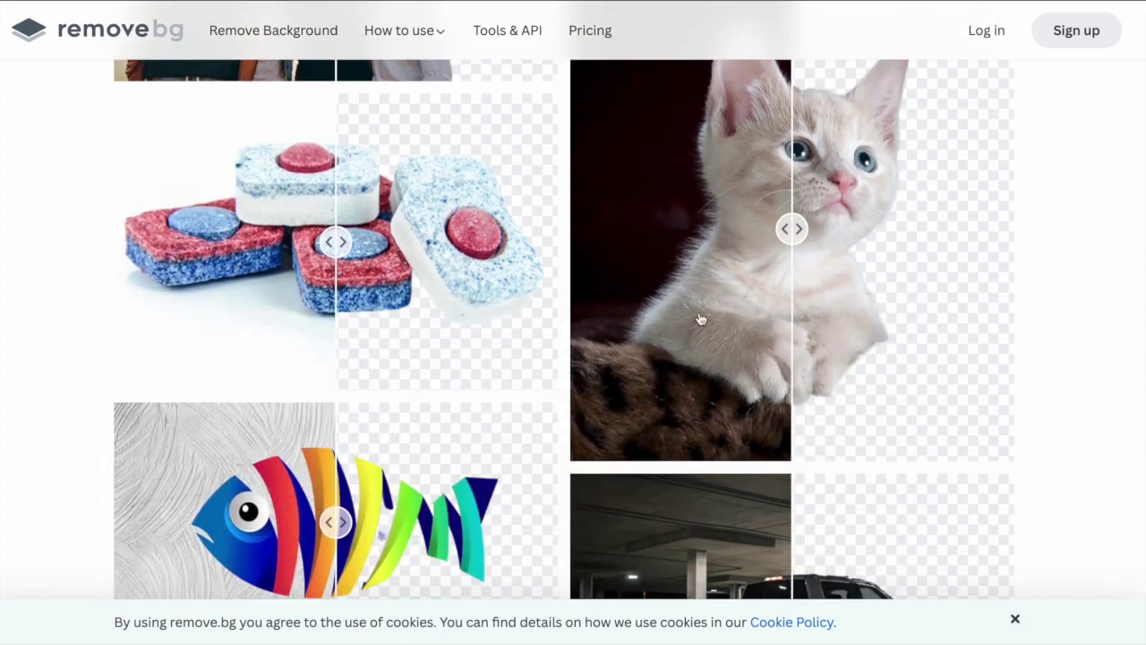